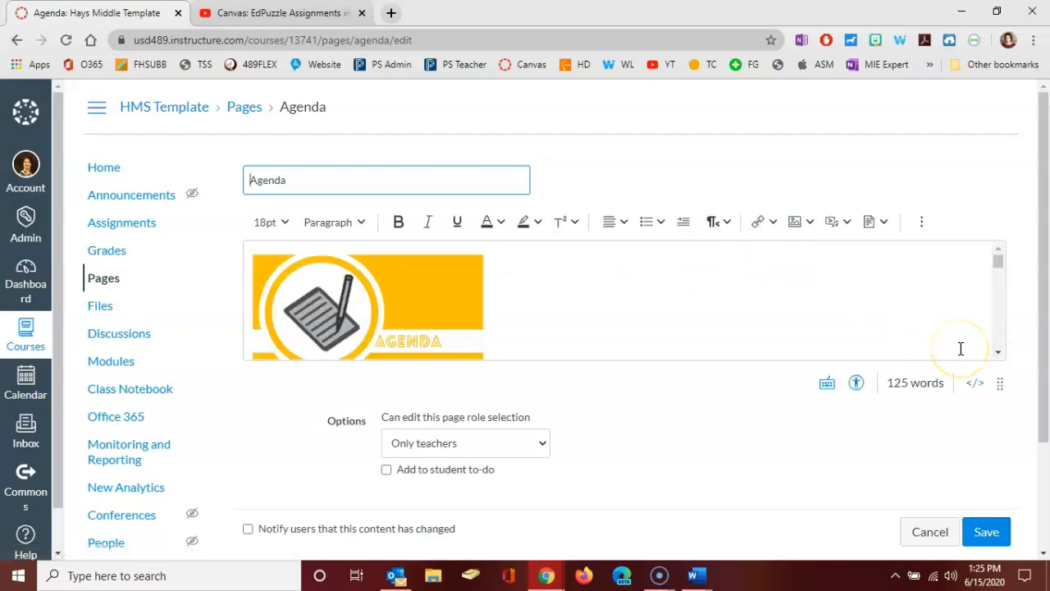
Step: Replace the [Course Name] placeholder below the agenda banner with "7th Grade Math"
scroll(701, 321, down, 1)
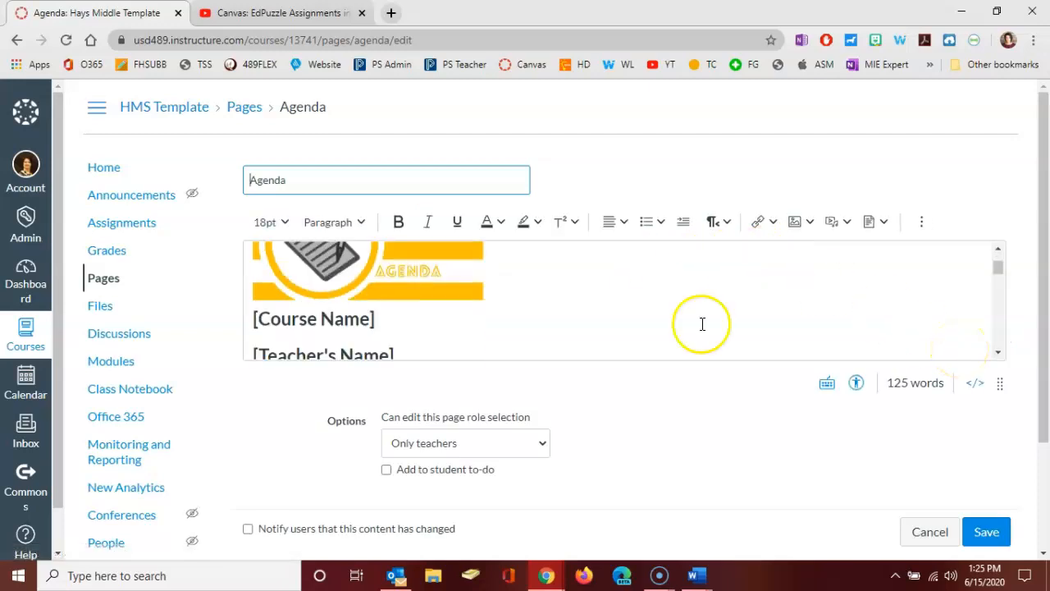
click(336, 314)
triple_click(337, 315)
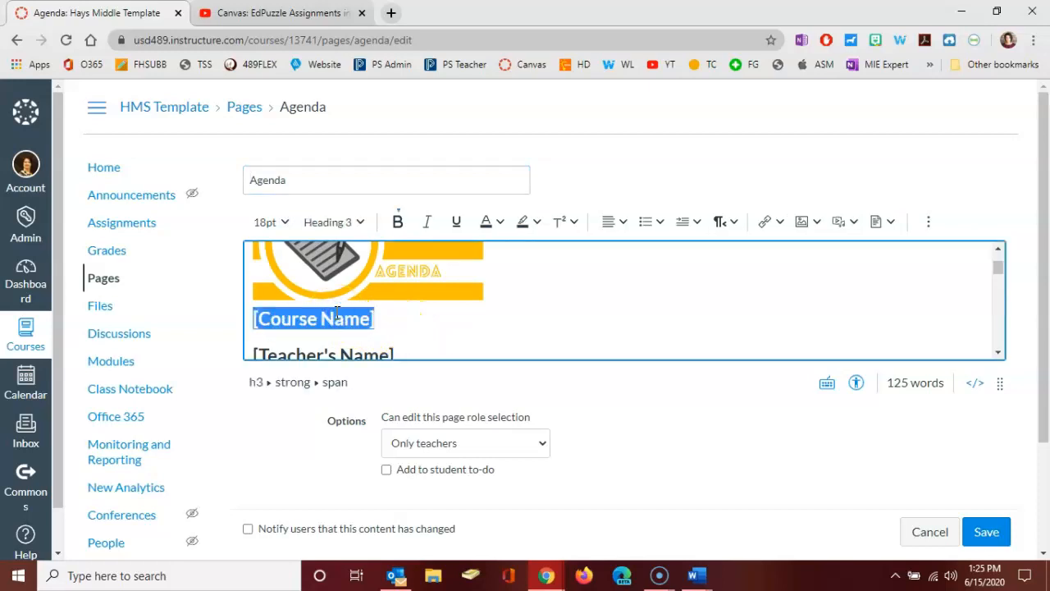
text(7th G)
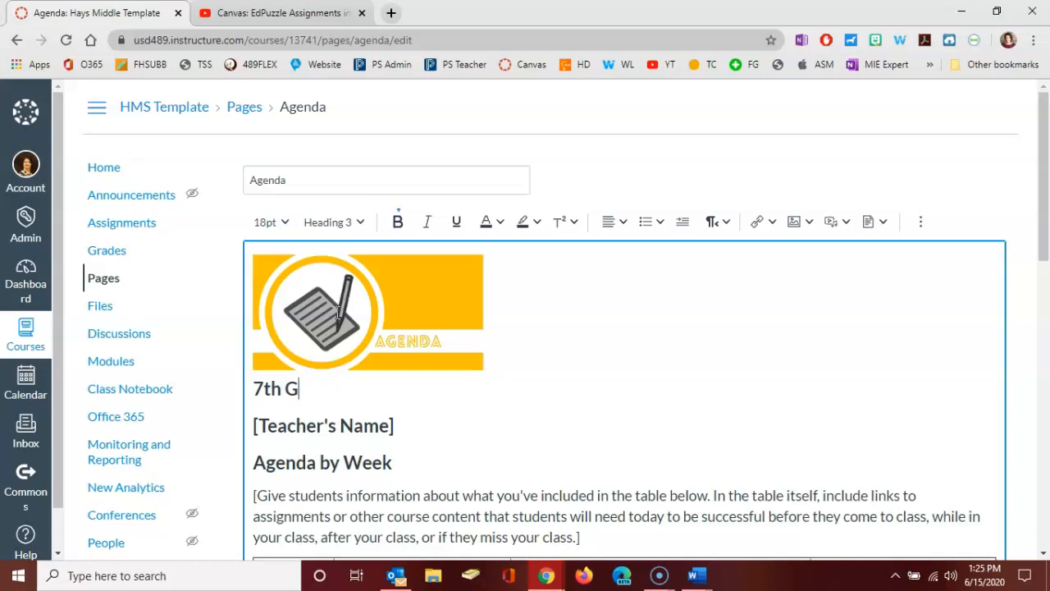
text(rade Math)
Step: Replace the [Teacher's Name] placeholder with the teacher's title and last name
click(316, 424)
triple_click(317, 424)
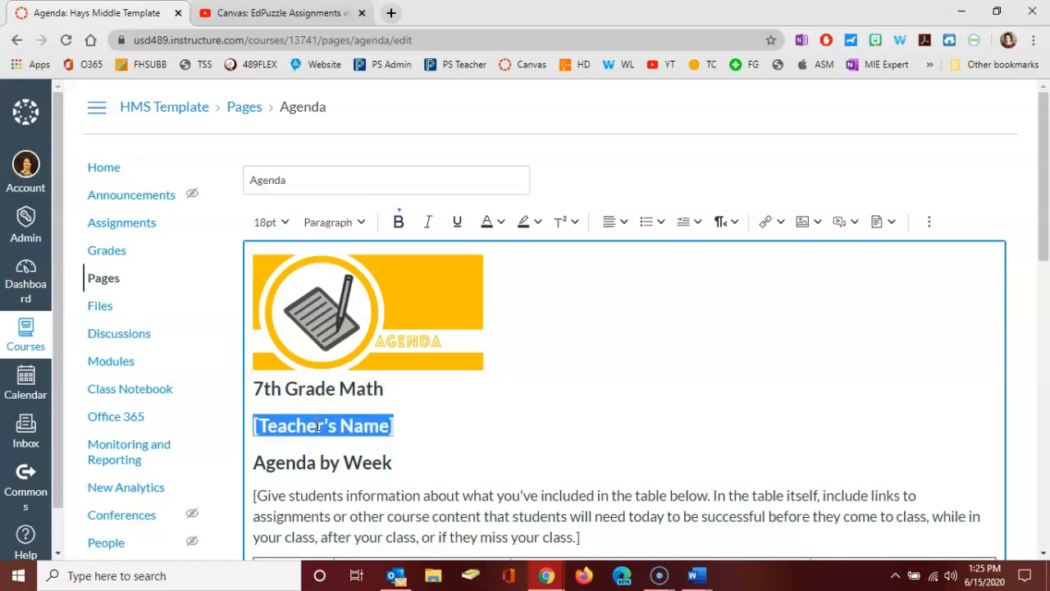
text(Mrs. Henderson)
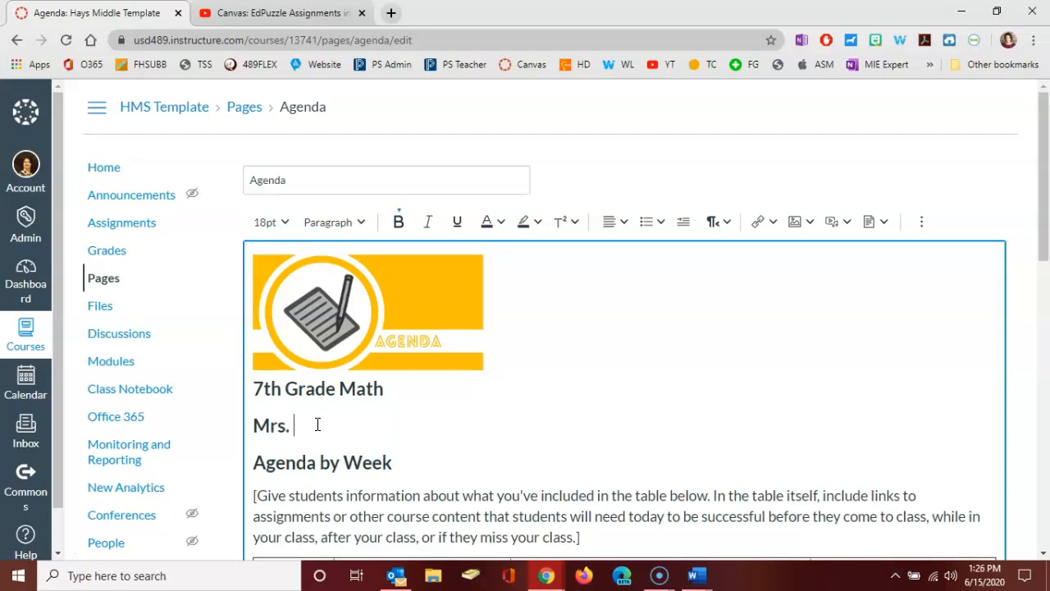
Step: Insert a course link to the assignment Example Assignment 1 in Monday, August 17's "What's Due Today?" cell
scroll(308, 420, down, 1)
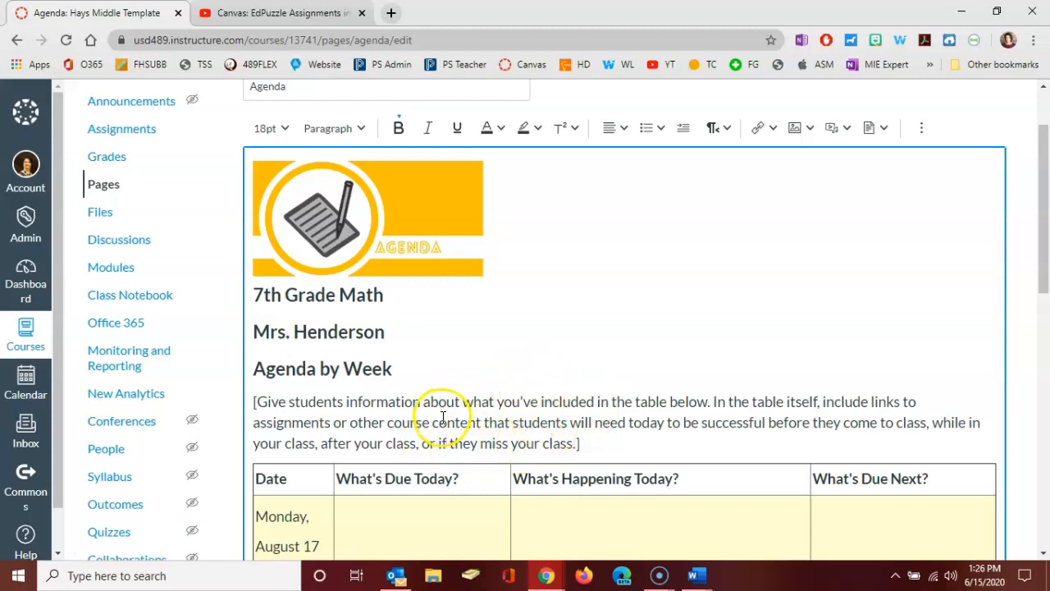
scroll(443, 418, down, 2)
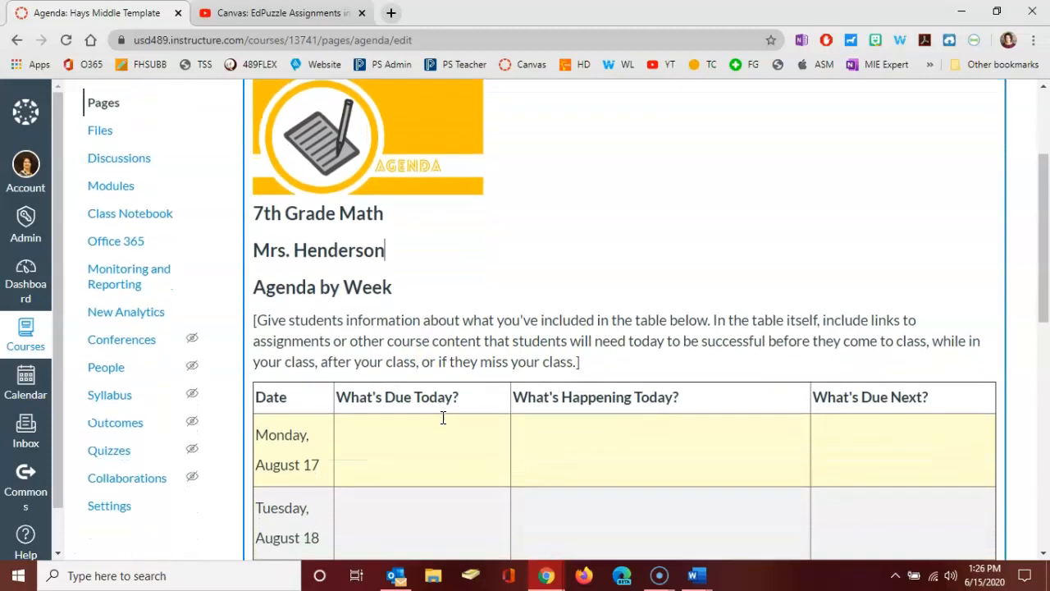
scroll(443, 419, down, 1)
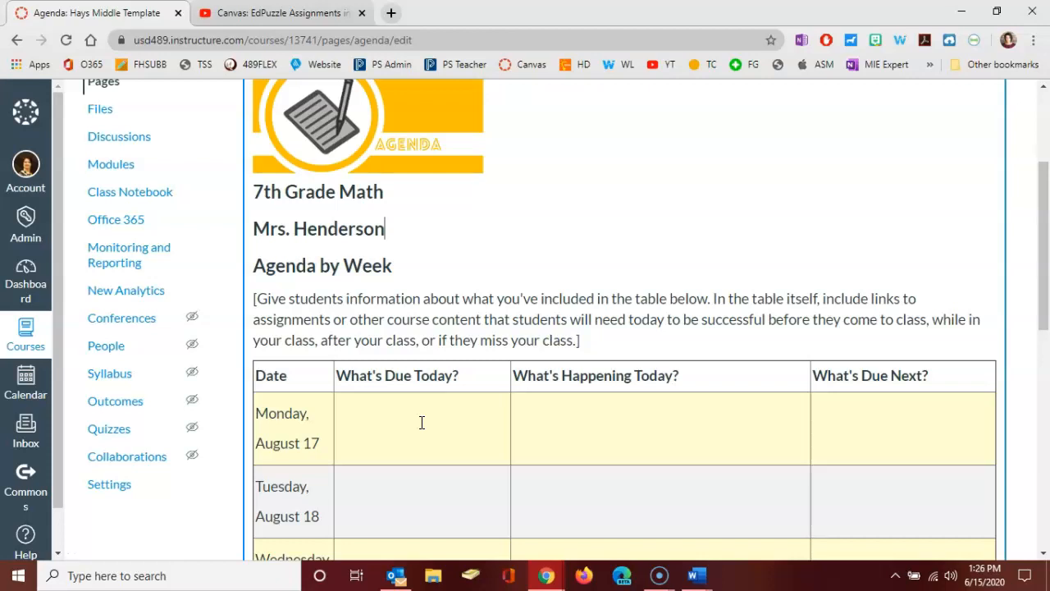
click(419, 423)
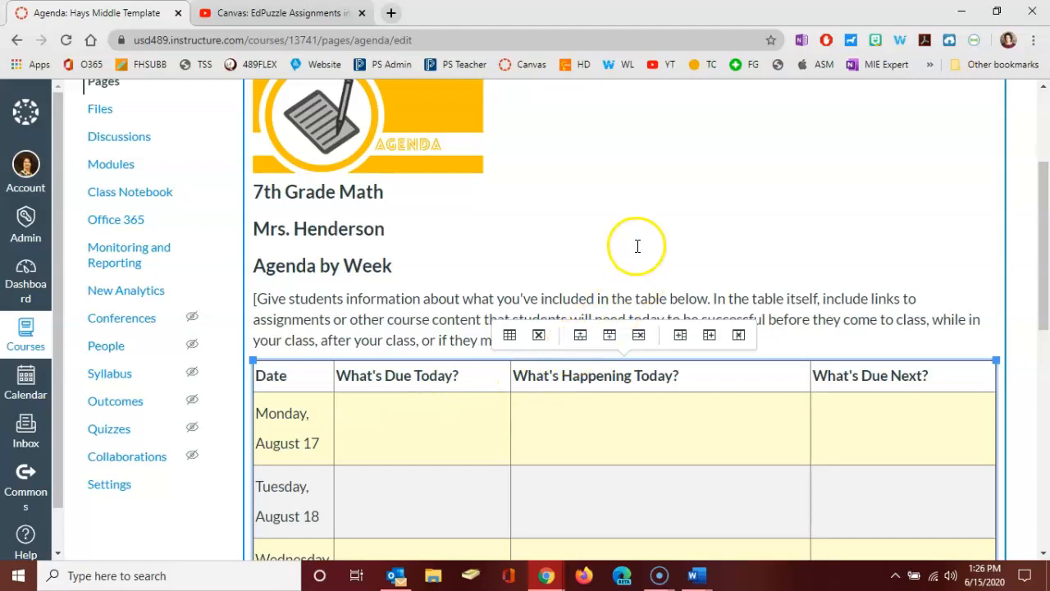
scroll(636, 244, up, 2)
scroll(635, 245, up, 3)
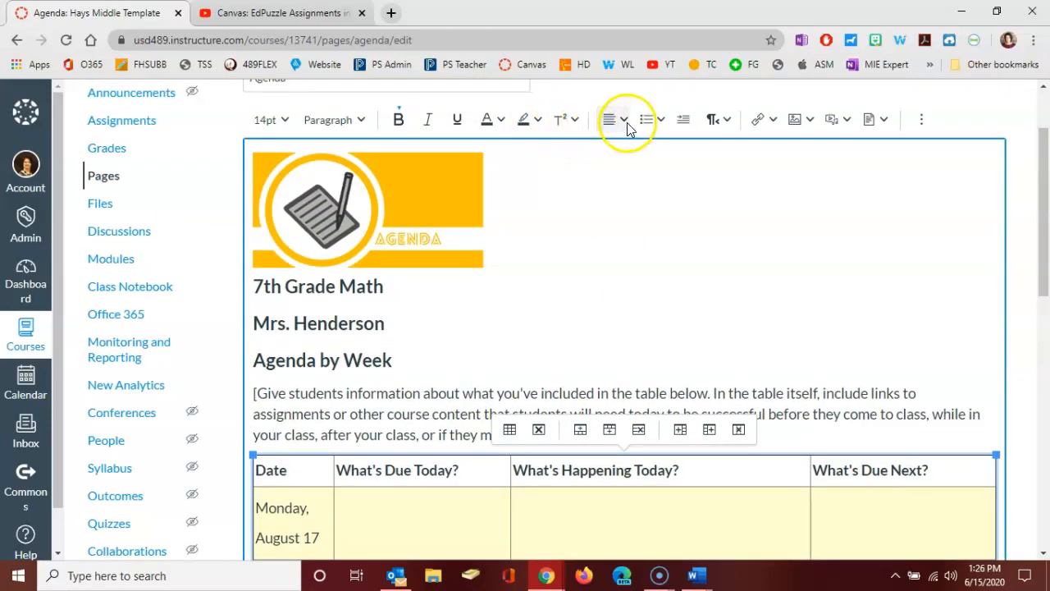
click(771, 123)
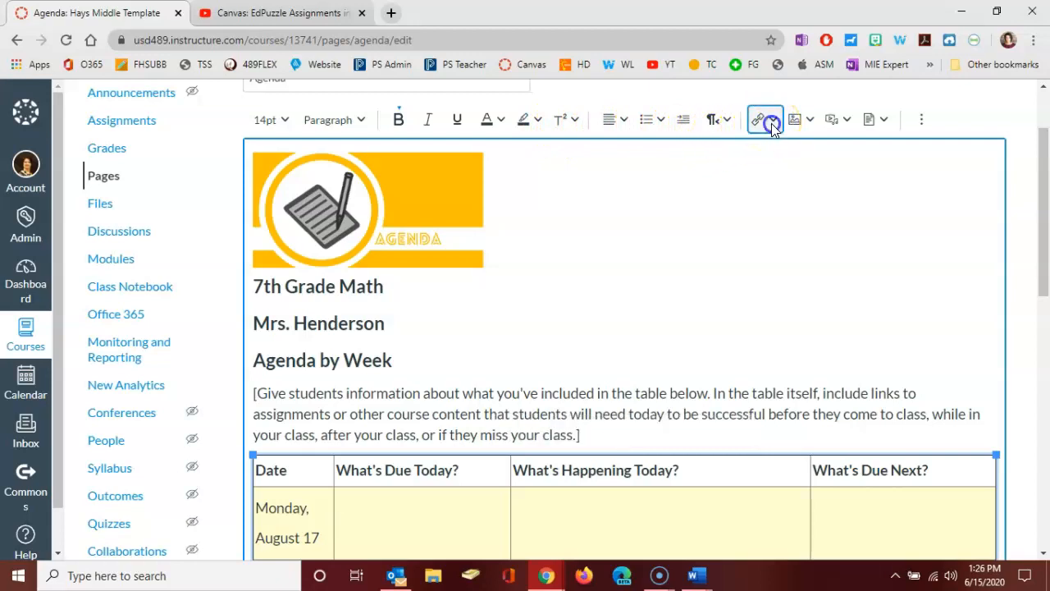
click(769, 177)
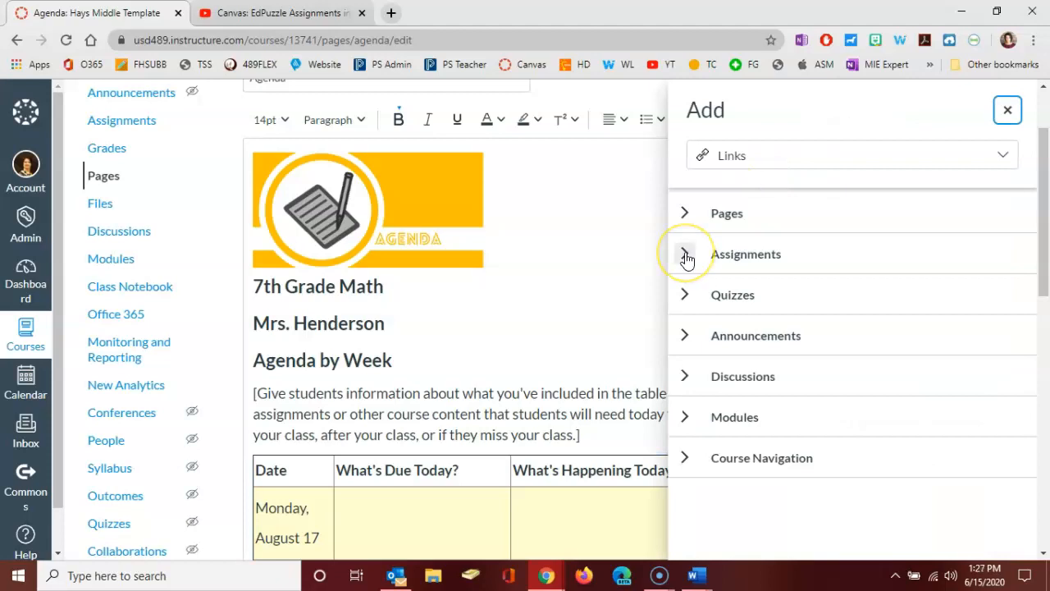
click(686, 256)
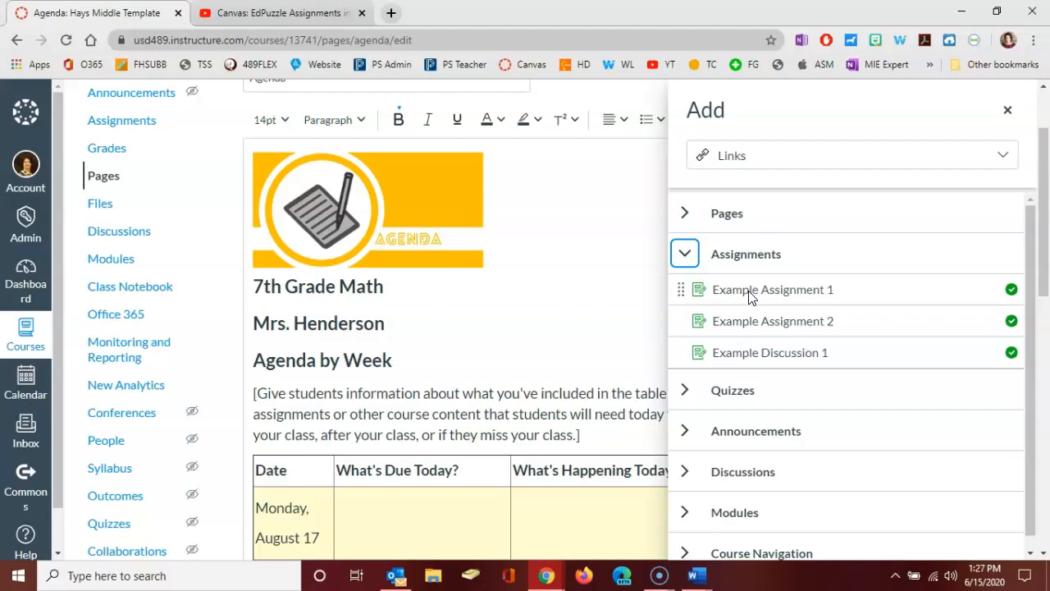
click(748, 294)
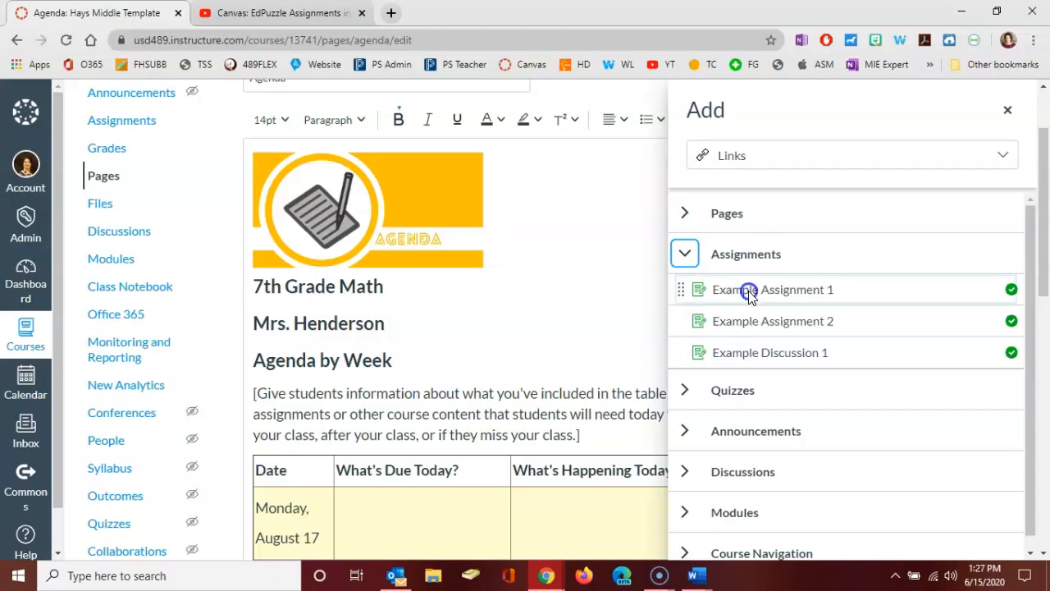
Step: Enter "Bell Ringer:" in the "What's Happening Today?" cell for Monday, August 17
scroll(598, 427, down, 1)
click(574, 457)
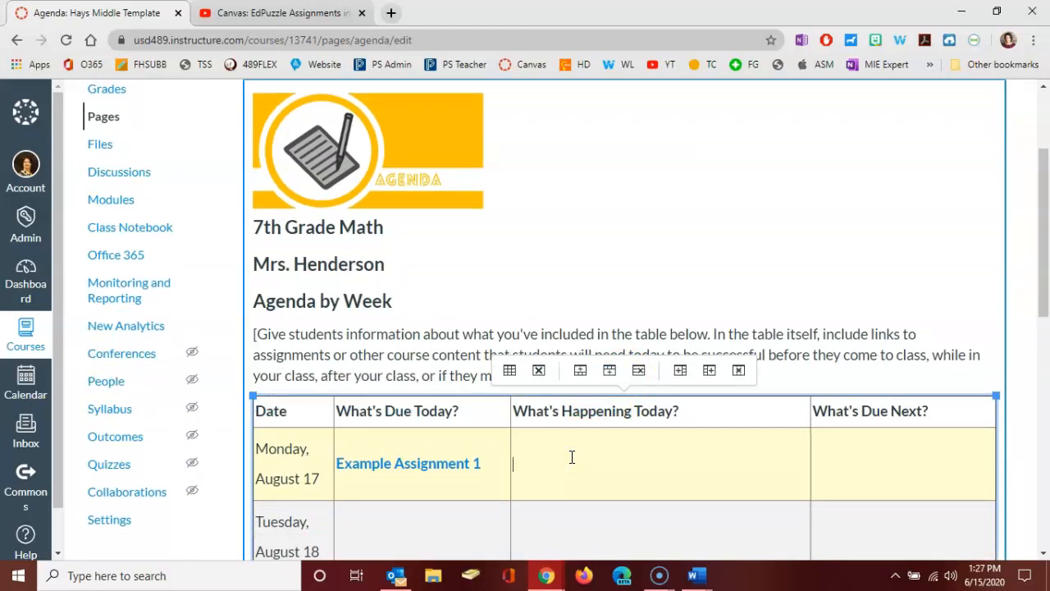
click(561, 455)
text(Bell Ringer:)
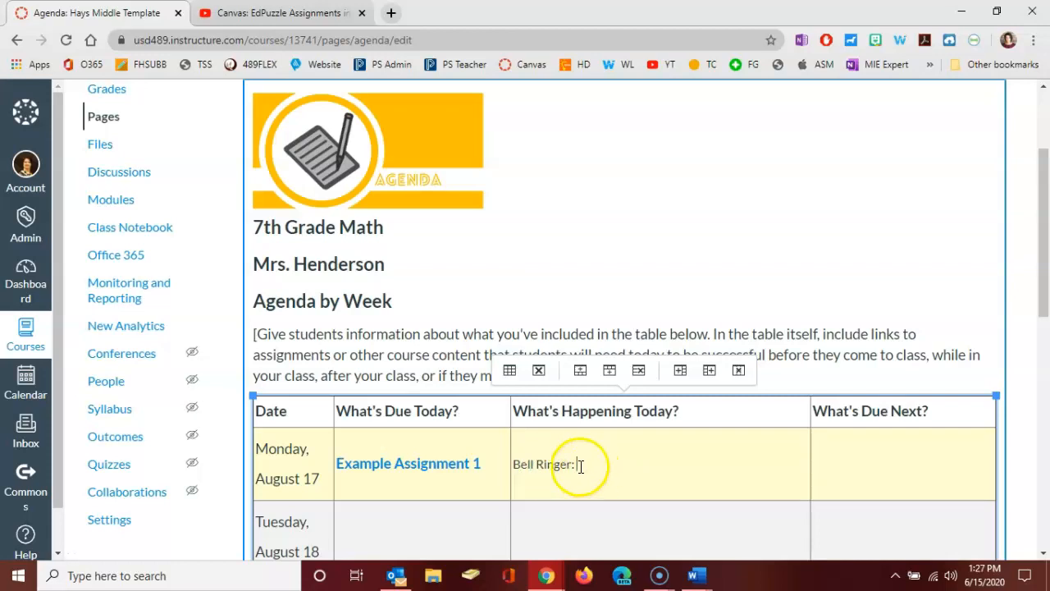
Step: Format the "Bell Ringer:" text as 14pt bold
drag(580, 466, 518, 466)
scroll(549, 284, up, 2)
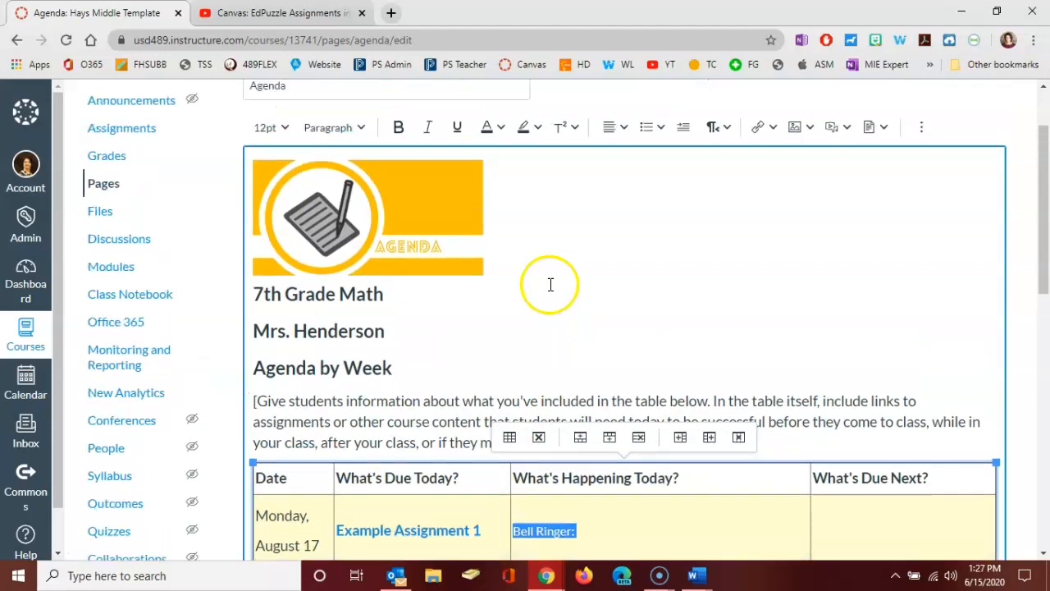
click(269, 161)
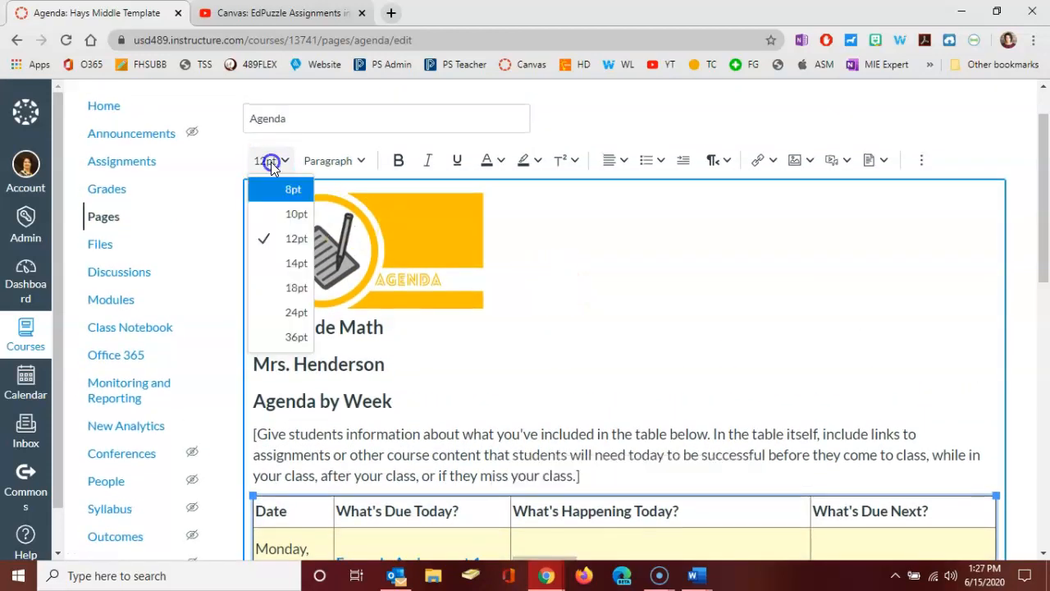
click(293, 264)
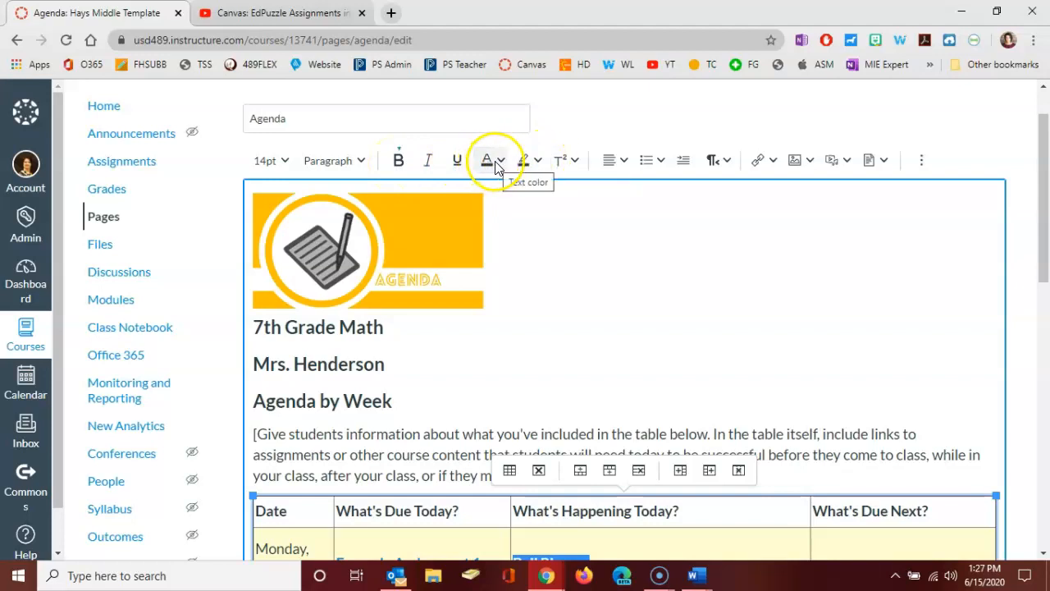
click(575, 161)
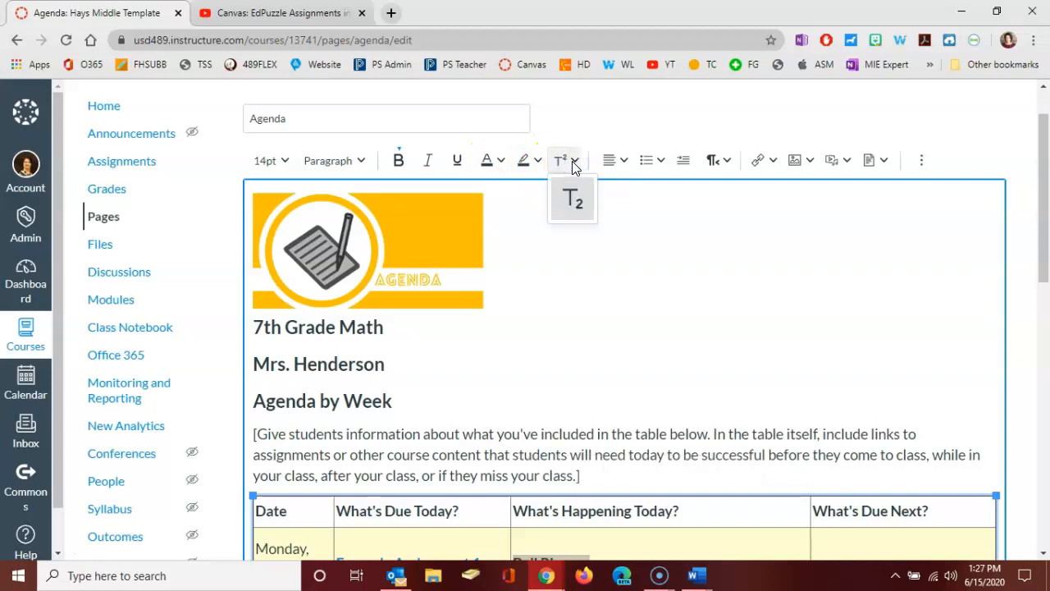
click(575, 161)
scroll(723, 287, down, 1)
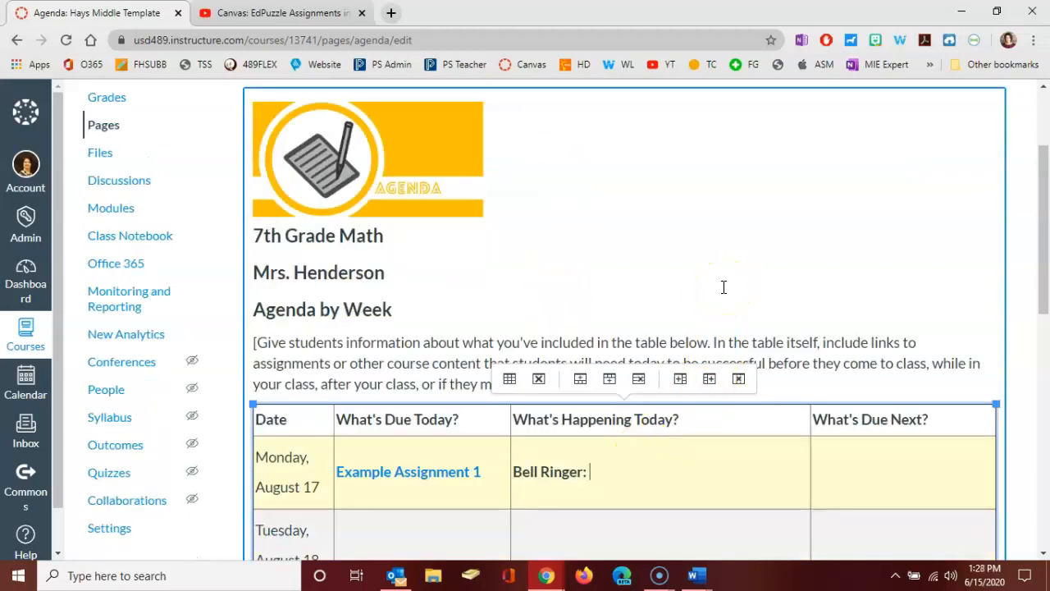
Step: Open the YouTube app from the editor's external apps to add a video after "Bell Ringer:"
scroll(724, 287, up, 1)
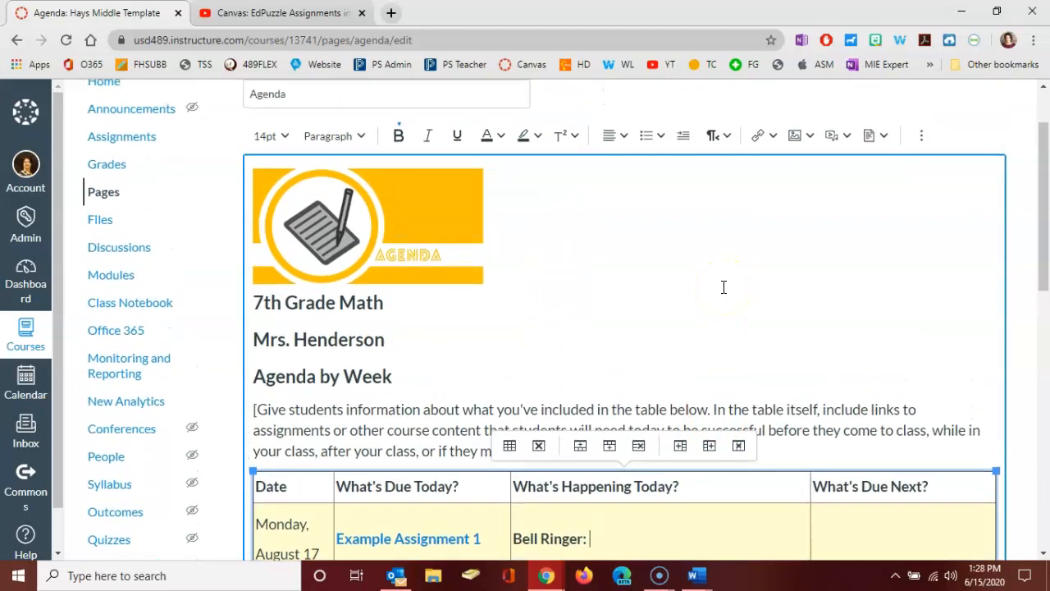
click(921, 140)
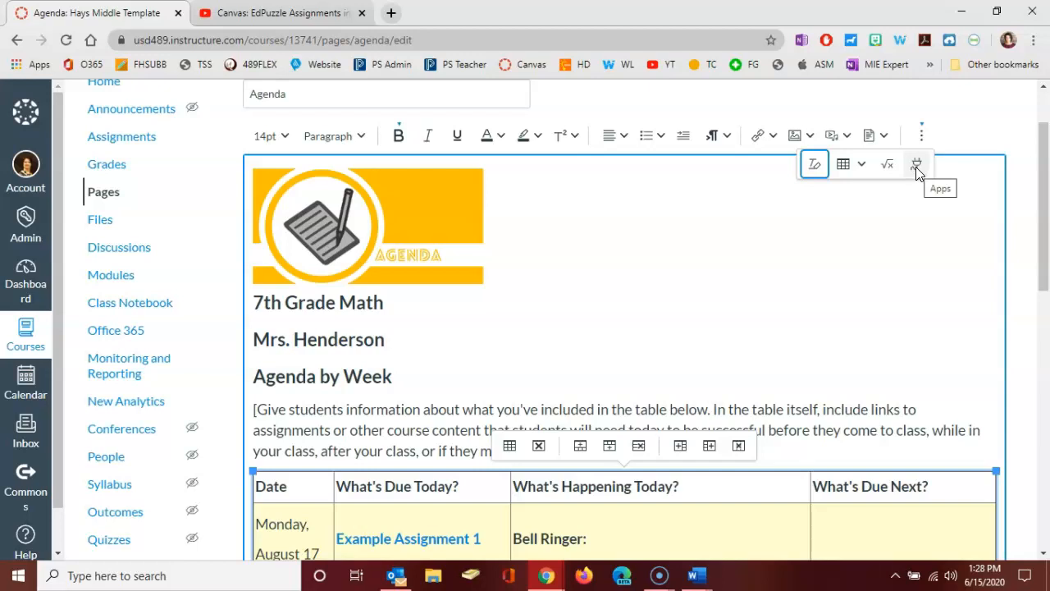
click(915, 166)
scroll(516, 354, down, 3)
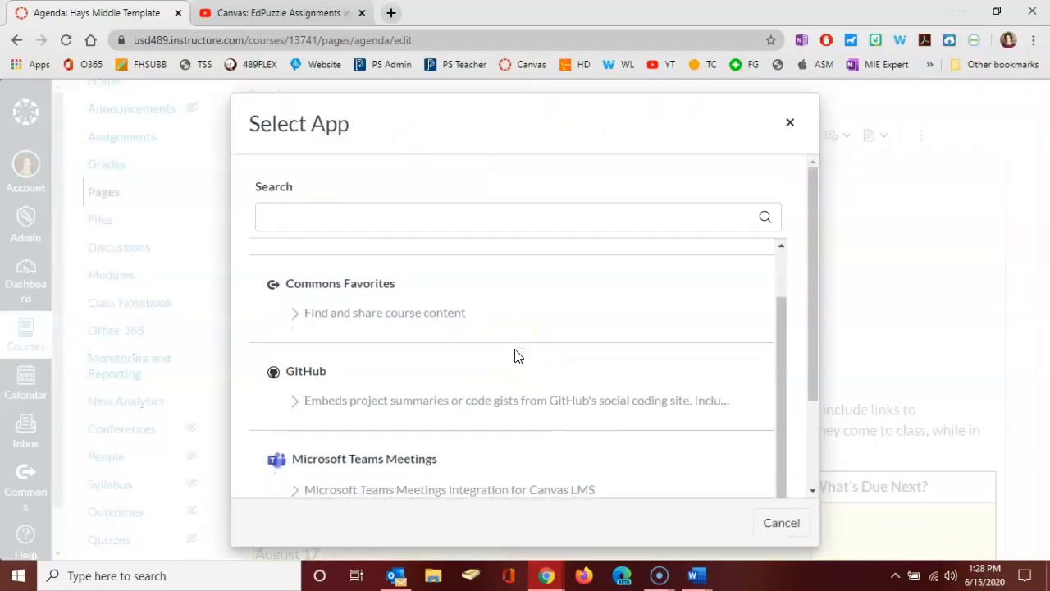
scroll(516, 354, down, 1)
scroll(796, 333, down, 1)
scroll(800, 333, down, 1)
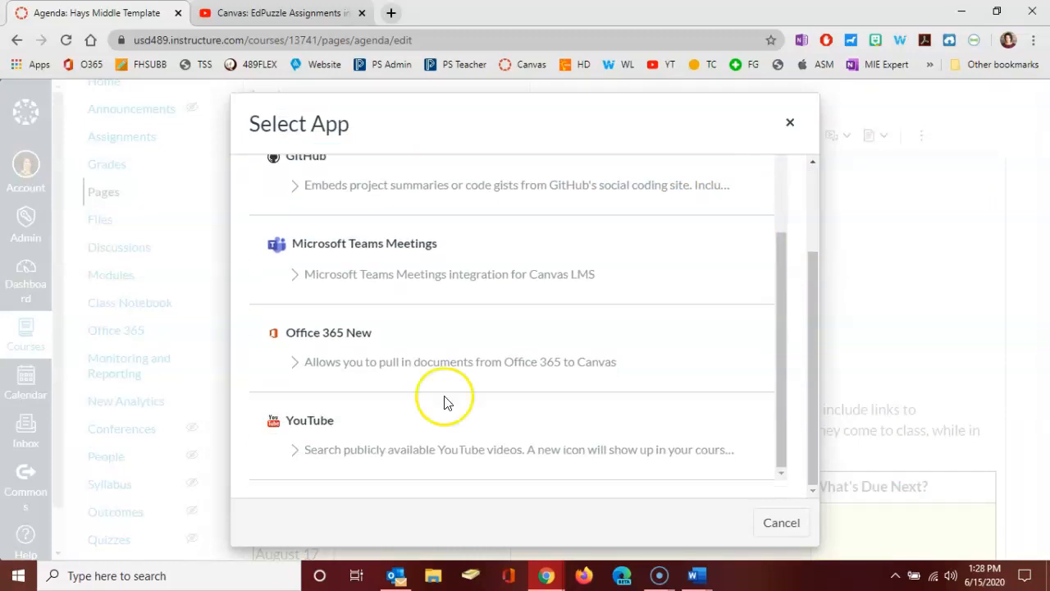
click(309, 423)
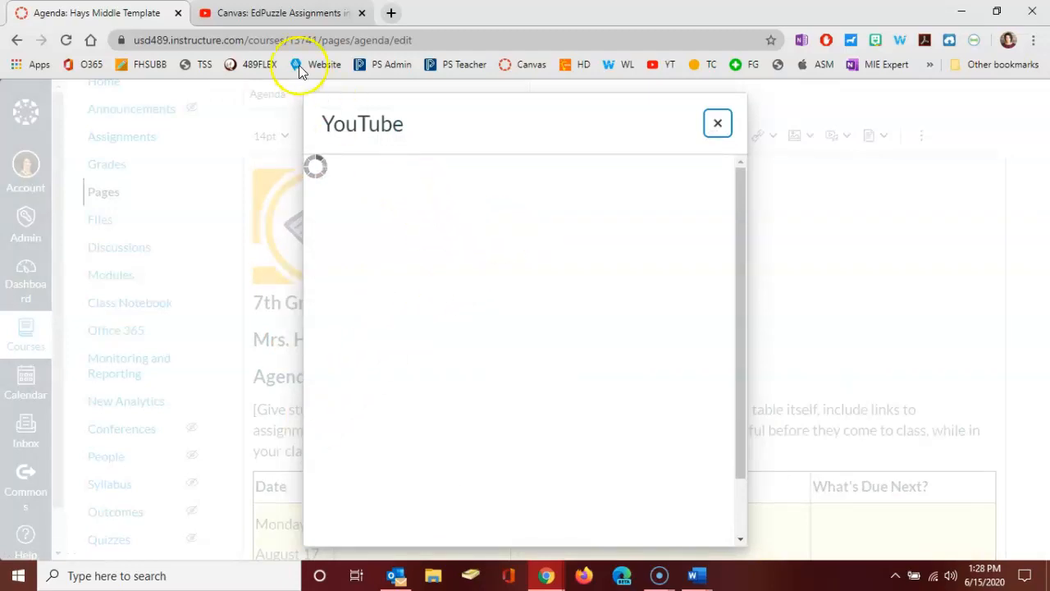
Step: Switch to the open YouTube page and copy the share link of "Canvas: EdPuzzle Assignments in Your Canvas Course"
click(283, 13)
key(Escape)
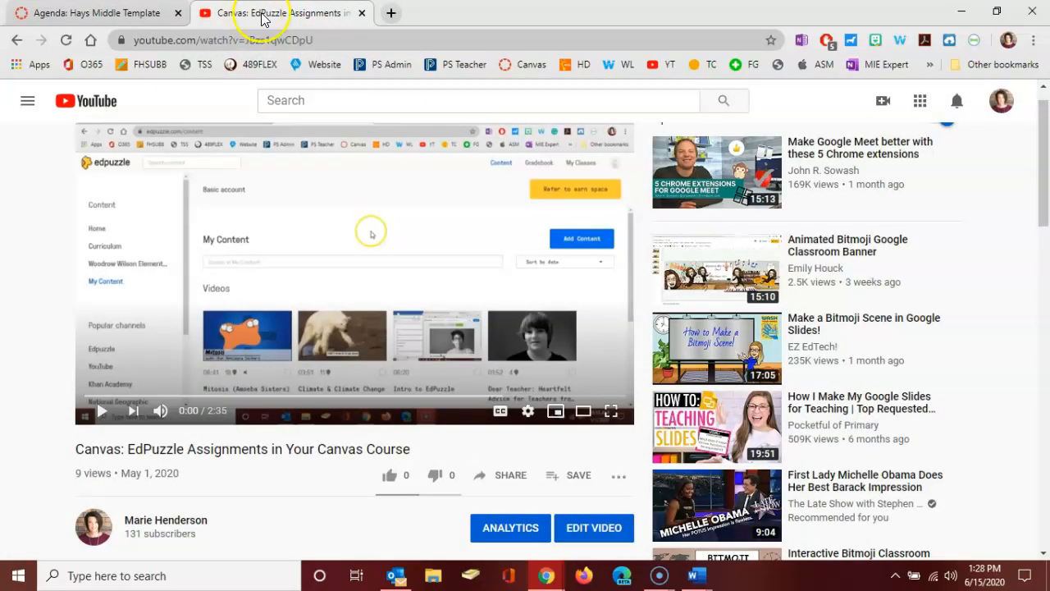
scroll(378, 132, down, 1)
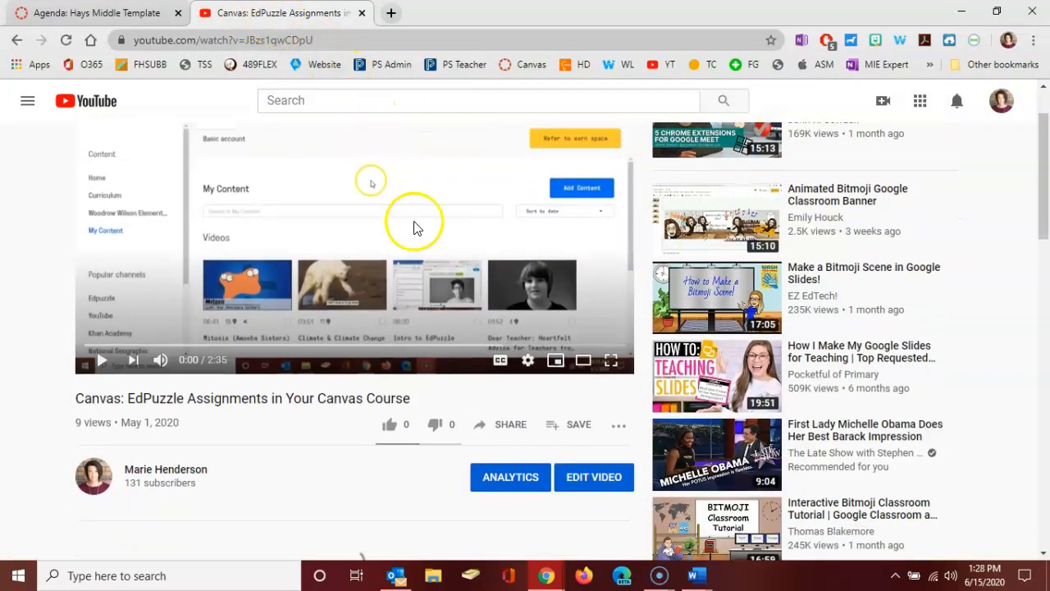
click(507, 426)
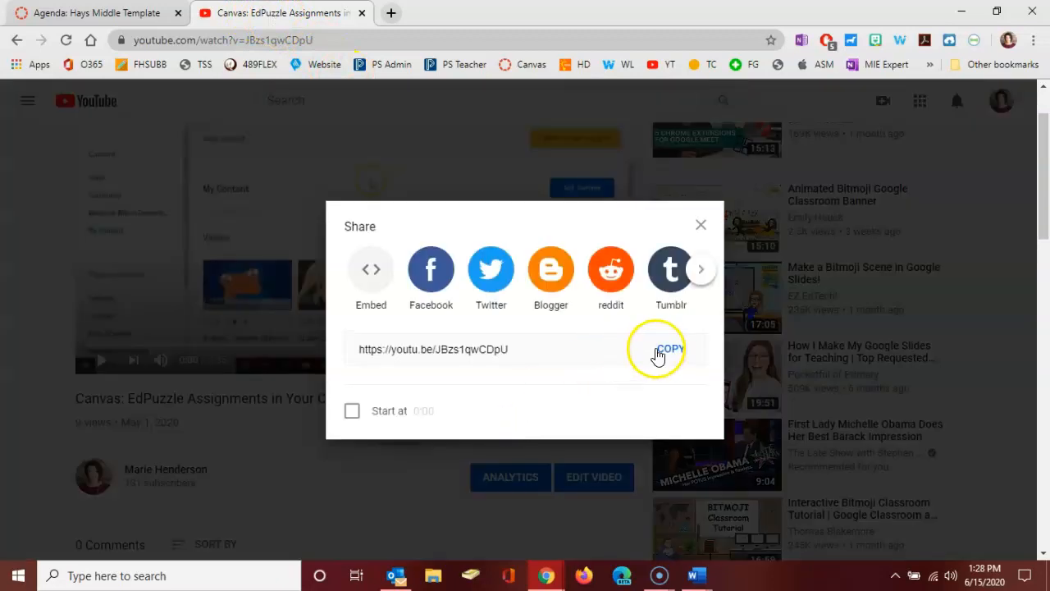
click(670, 351)
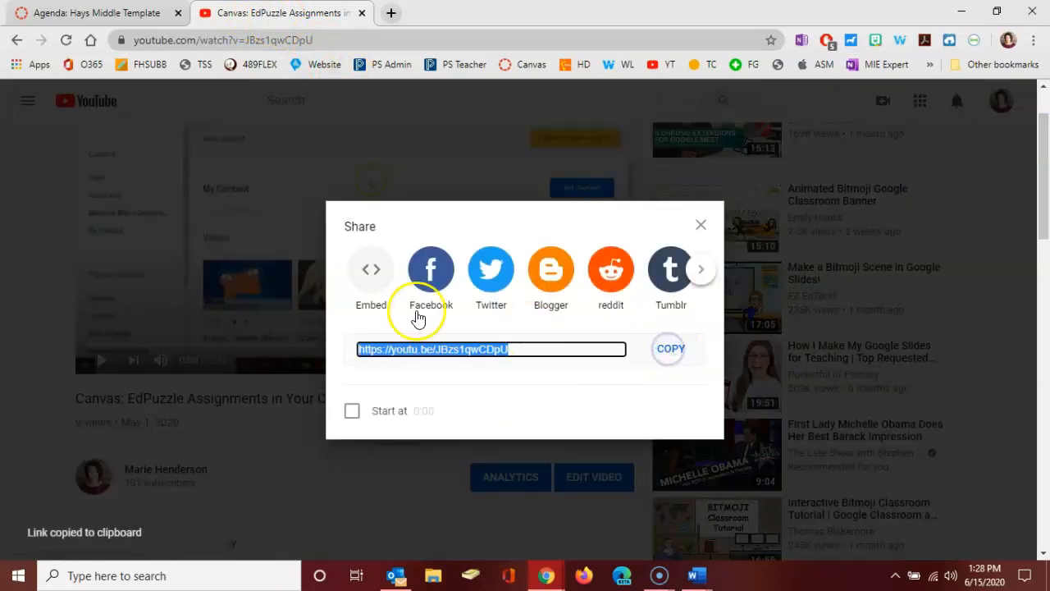
Step: Return to the Agenda page, search the YouTube app for the copied link, and embed the EdPuzzle Assignments video
click(90, 13)
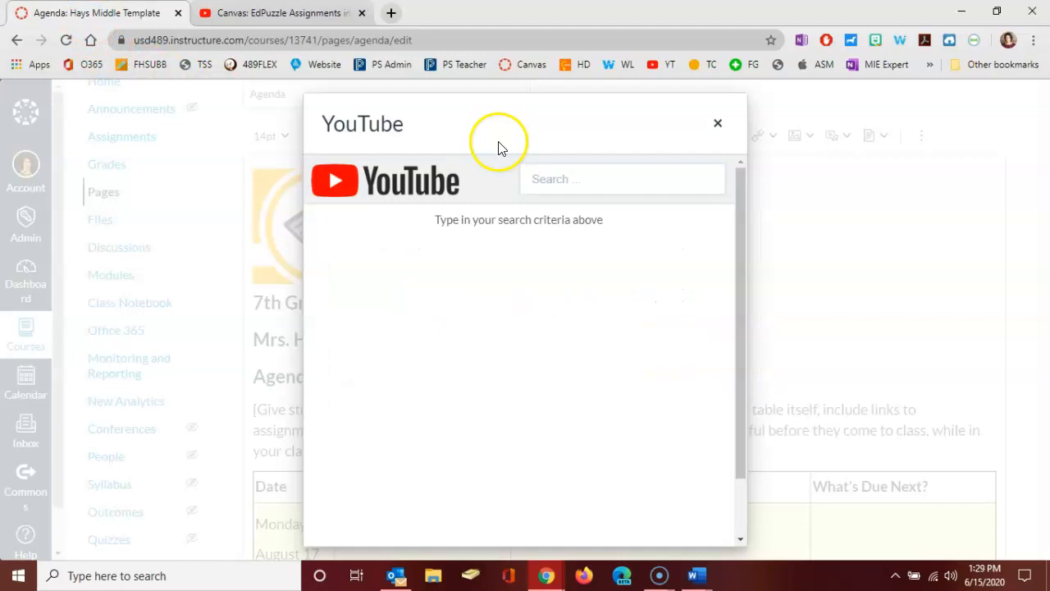
click(548, 178)
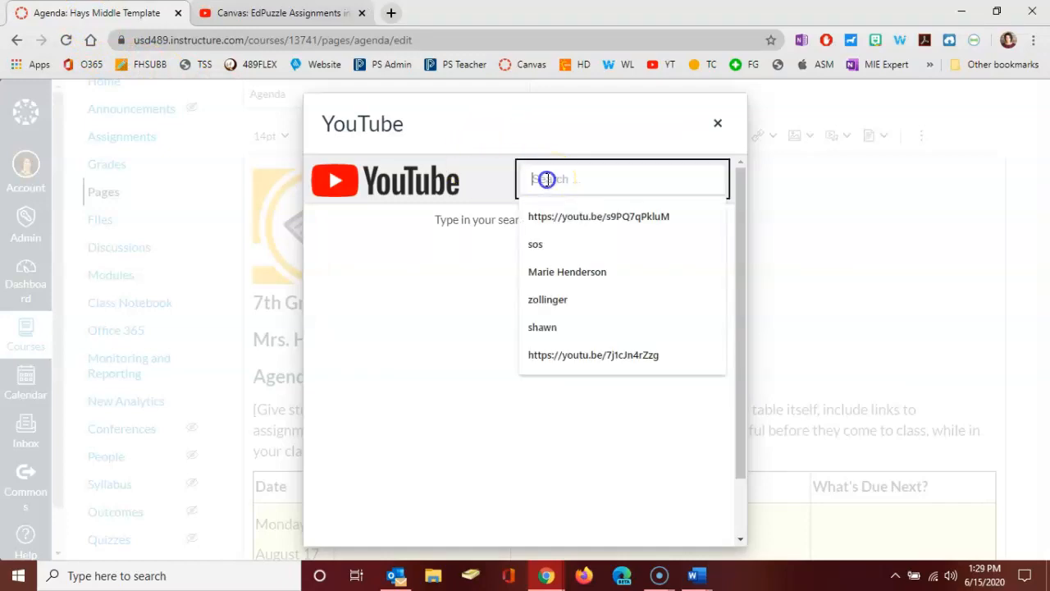
key(ctrl+v)
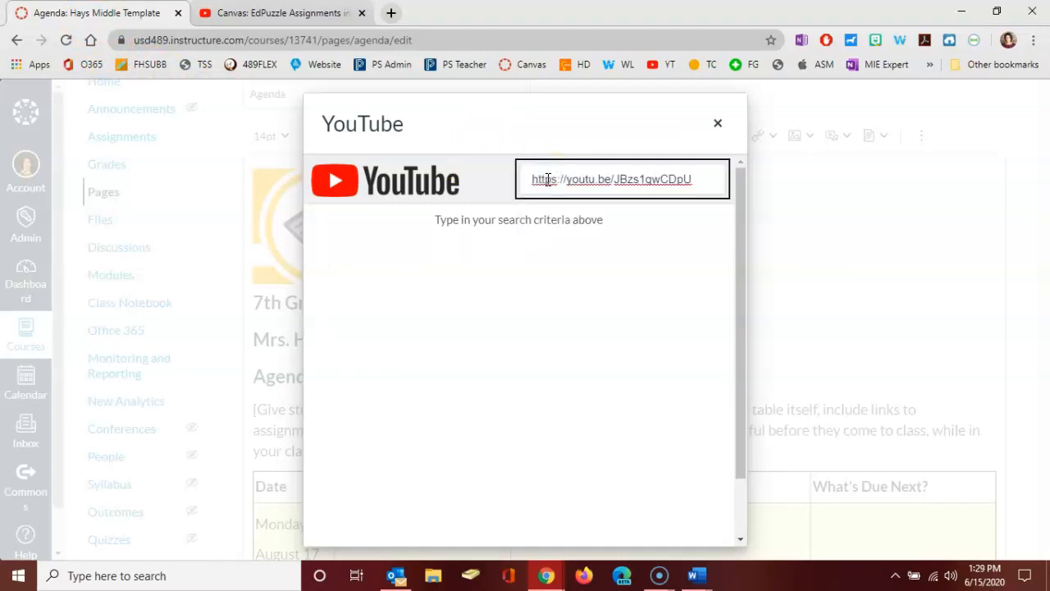
key(Return)
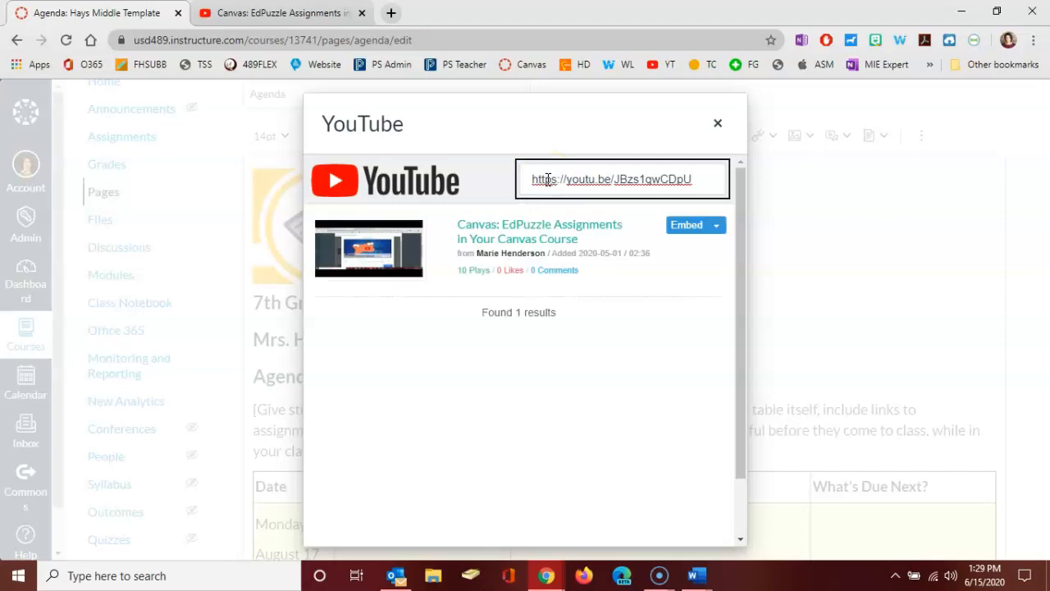
click(677, 230)
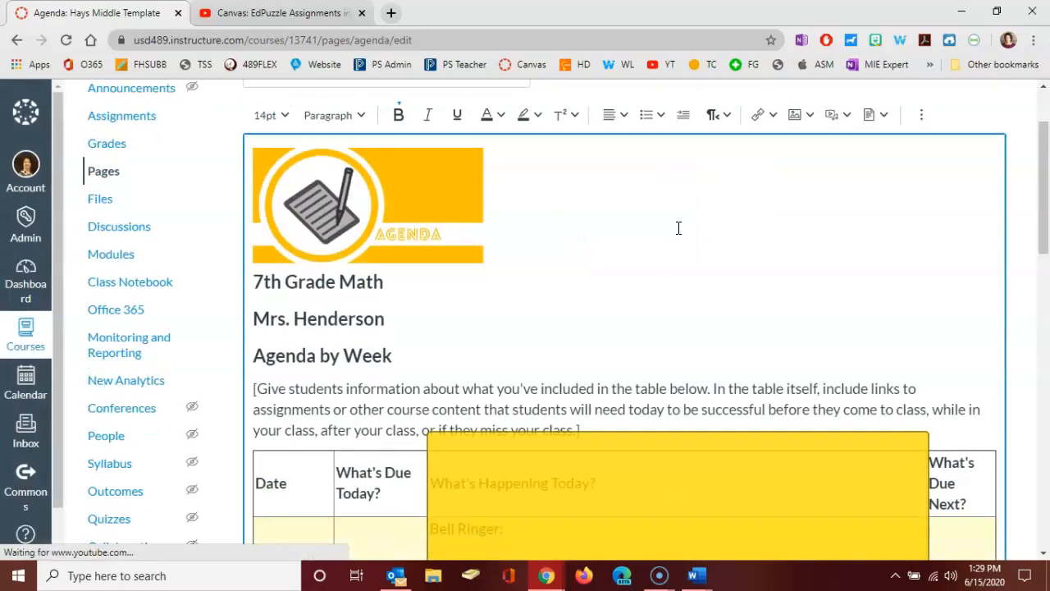
Step: Add a "Class Activity:" line below the embedded EdPuzzle video in the Monday, August 17 "What's Happening Today?" cell
scroll(723, 306, down, 5)
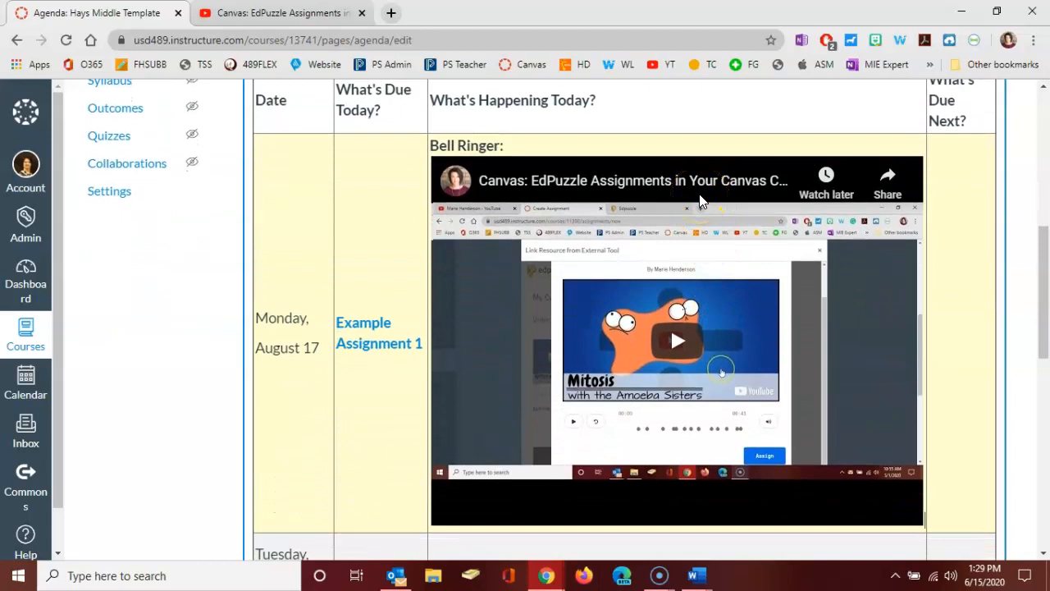
click(700, 197)
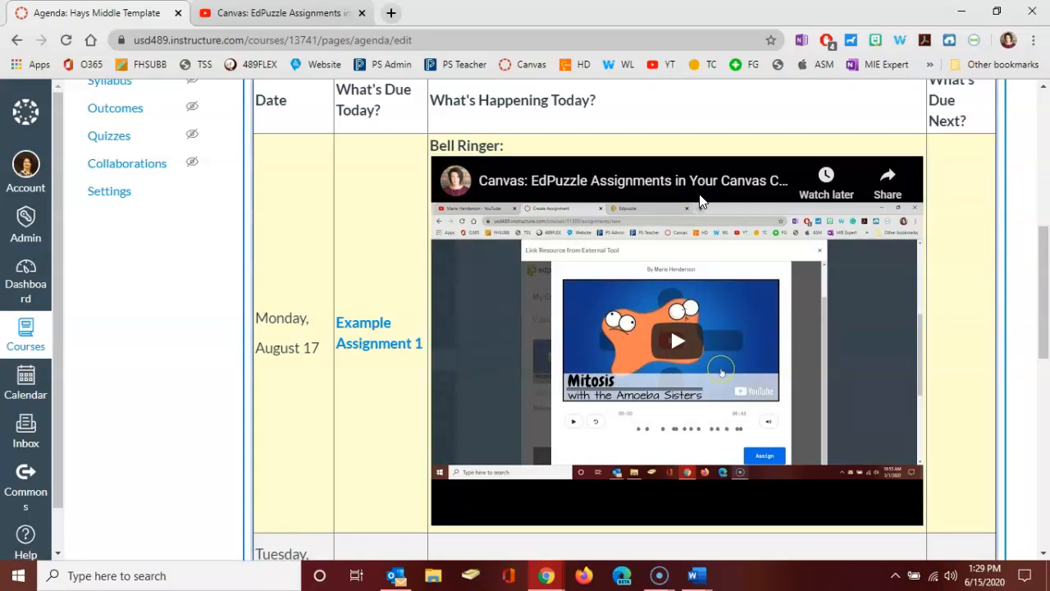
key(Return)
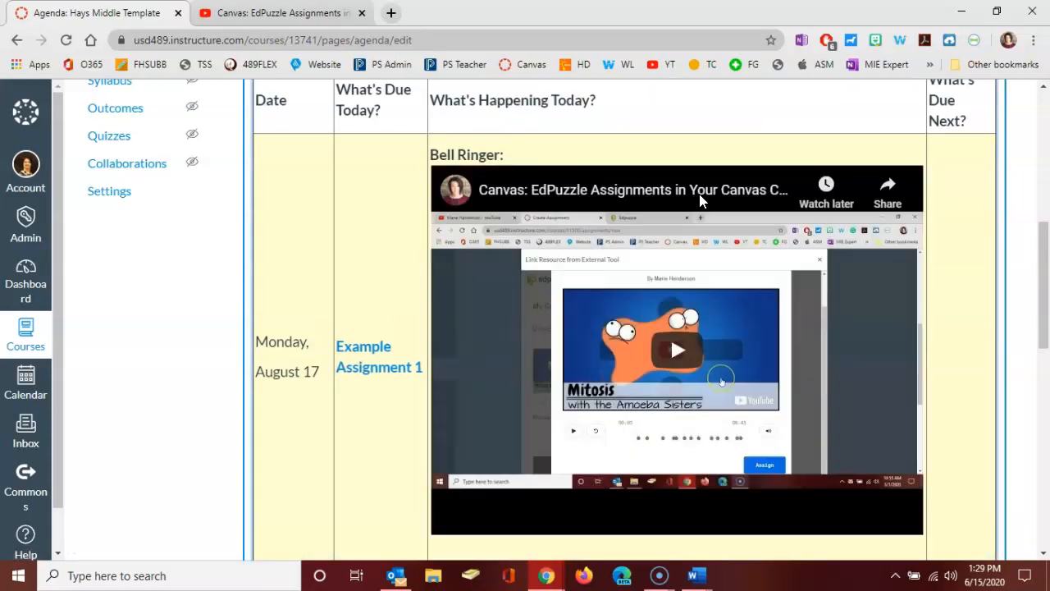
scroll(699, 193, down, 1)
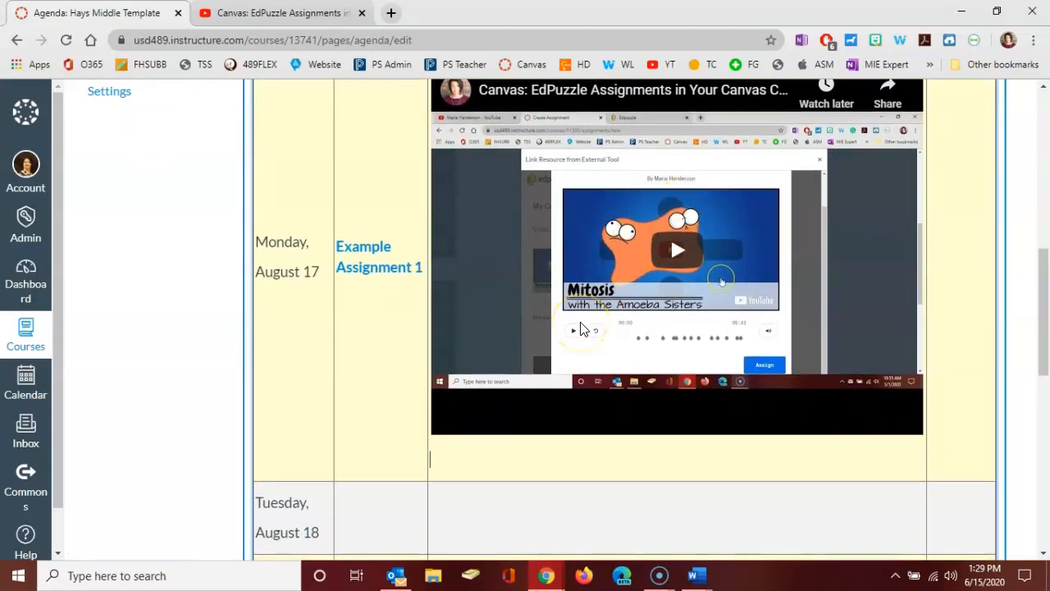
text(Clar)
text(s Activity:)
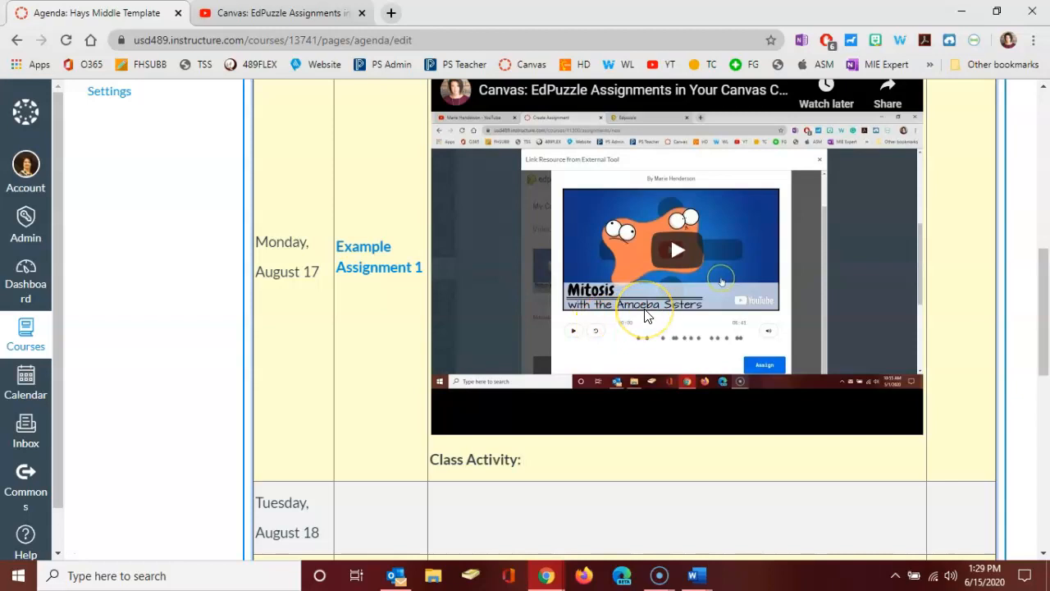
Step: Insert a link to the course document eLearning-Industry-eLearning-Templates-From-A-Z.pdf after "Class Activity:"
scroll(645, 310, up, 3)
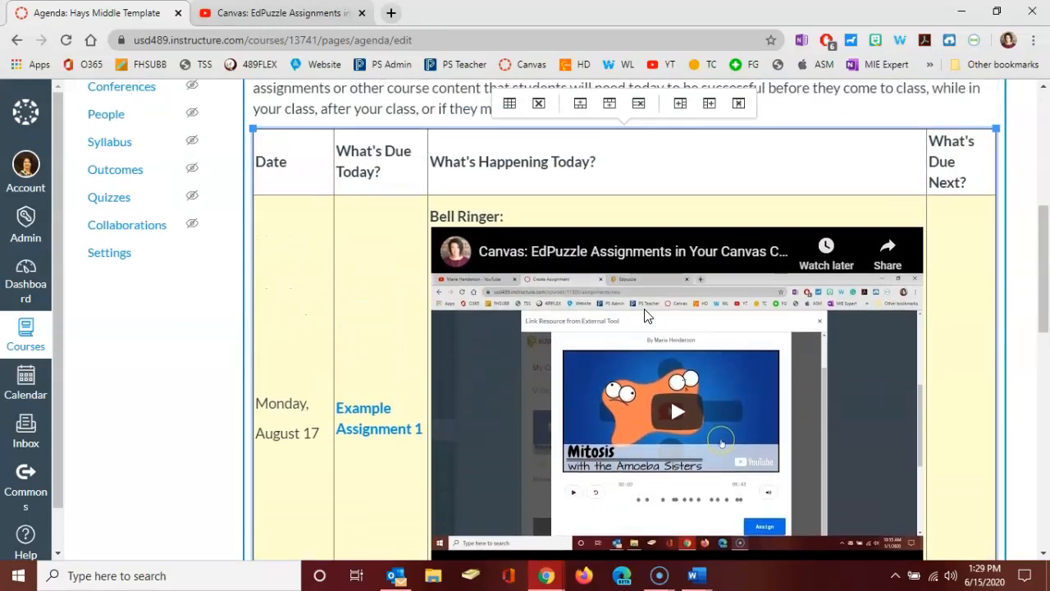
scroll(645, 309, up, 4)
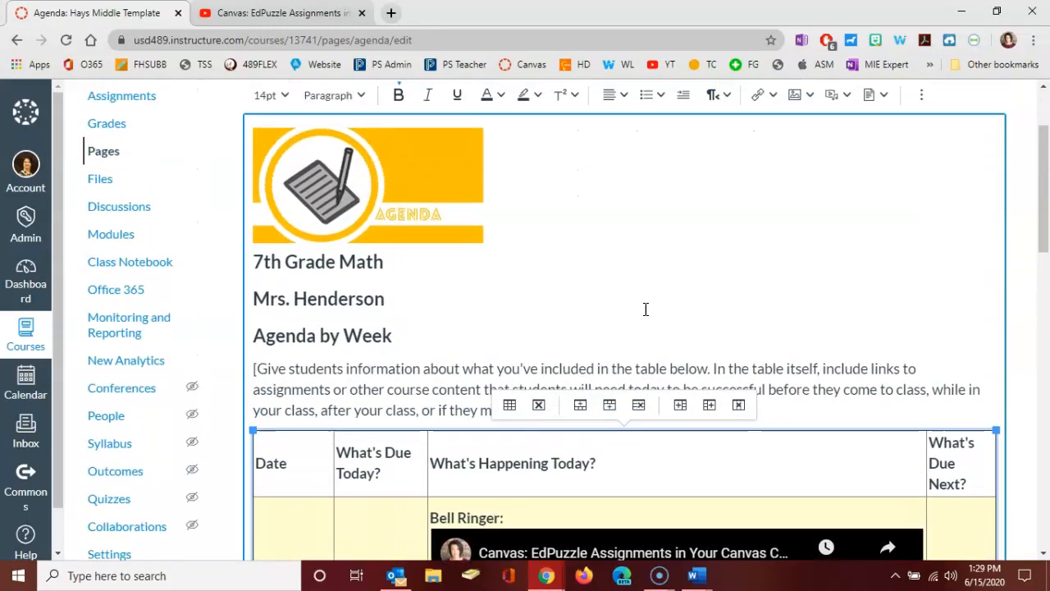
click(878, 154)
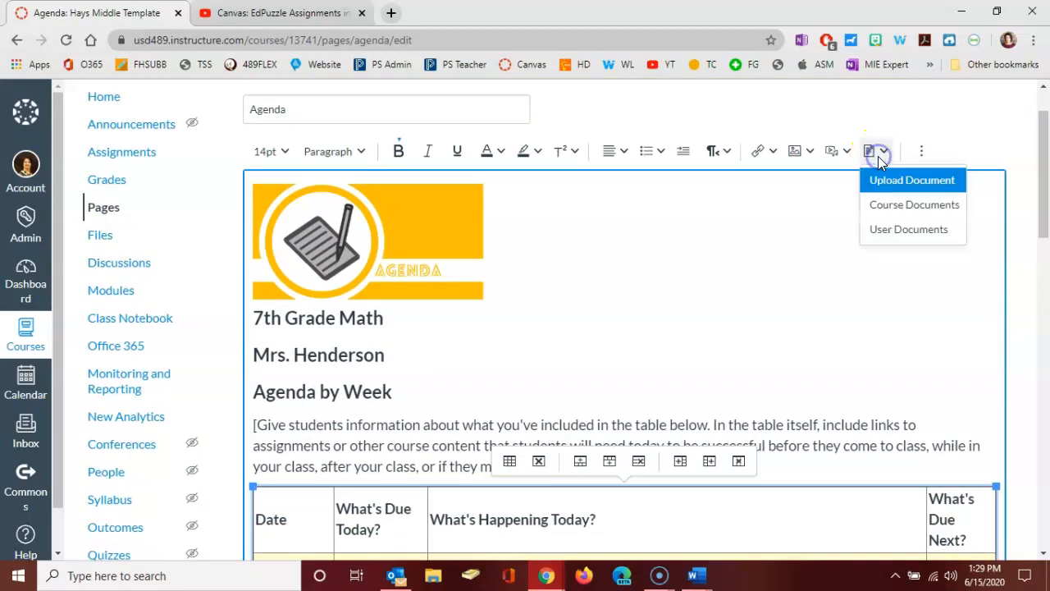
click(882, 212)
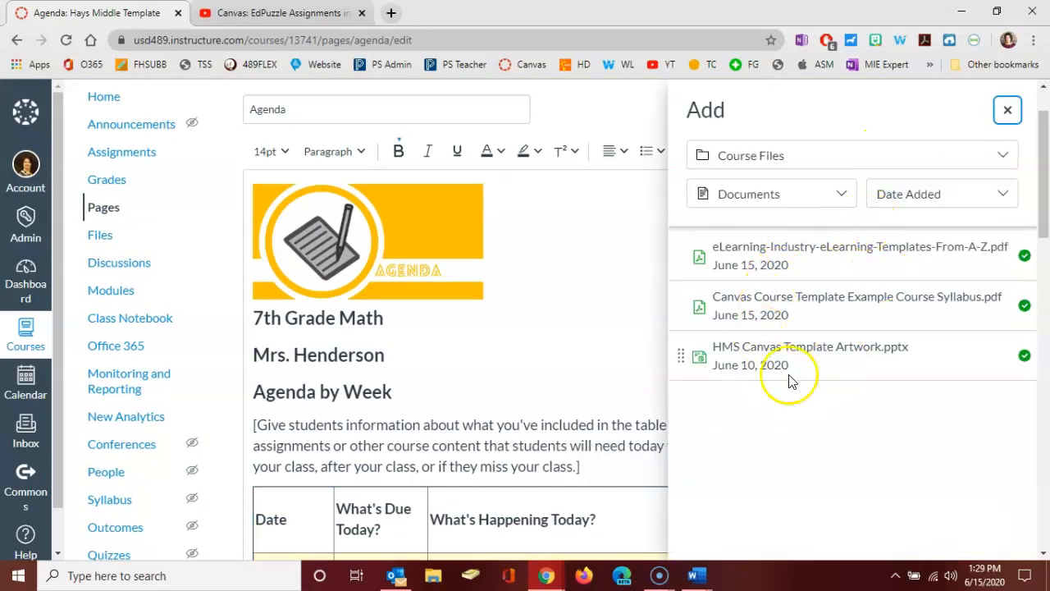
click(821, 256)
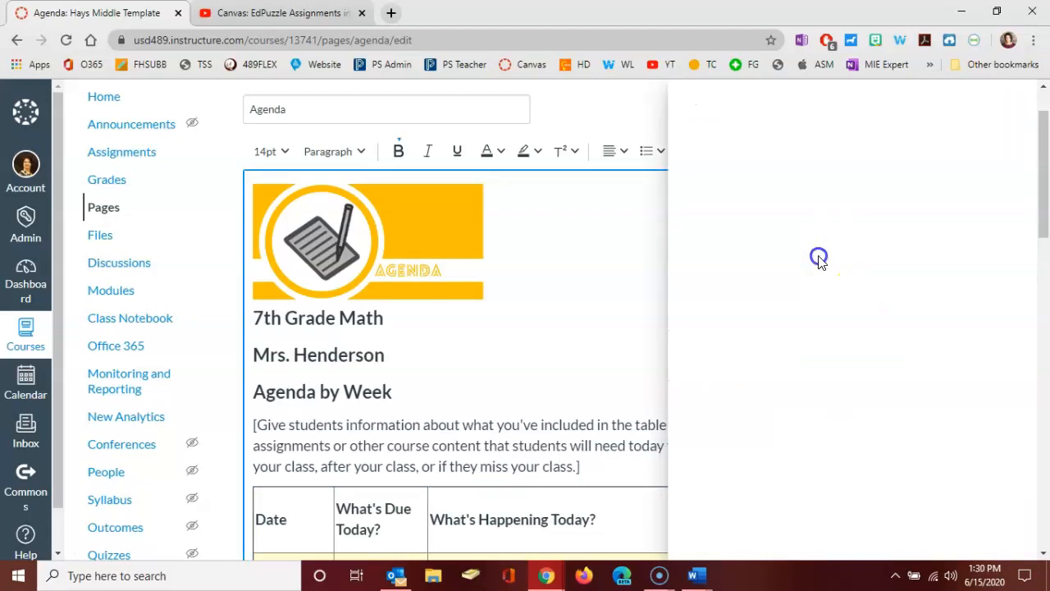
scroll(769, 359, down, 3)
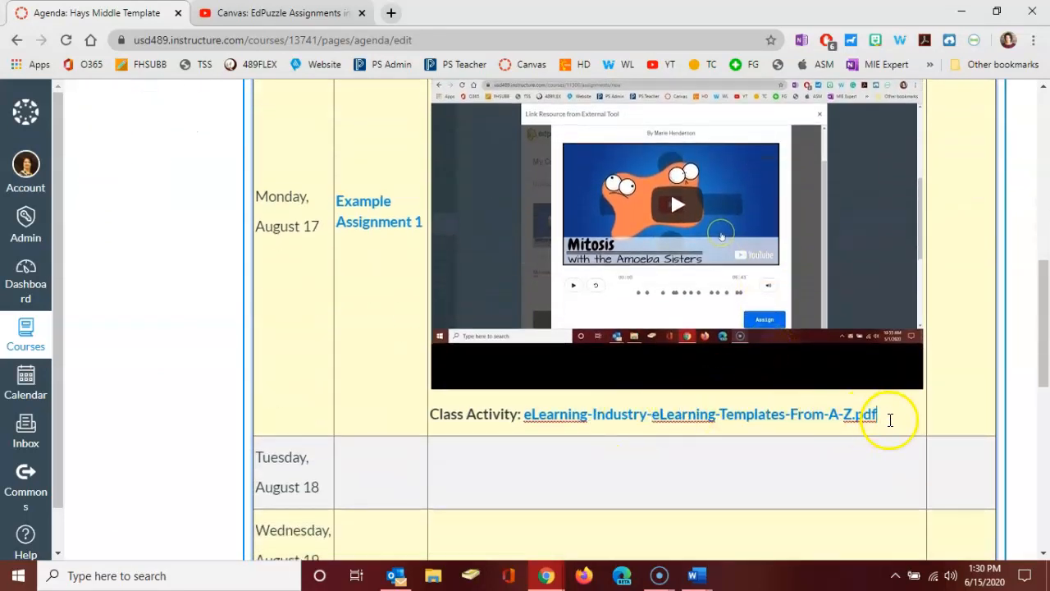
Step: Add a "Class Assignment:" line below the class activity and insert a course link to Example Assignment 2 after it
key(Return)
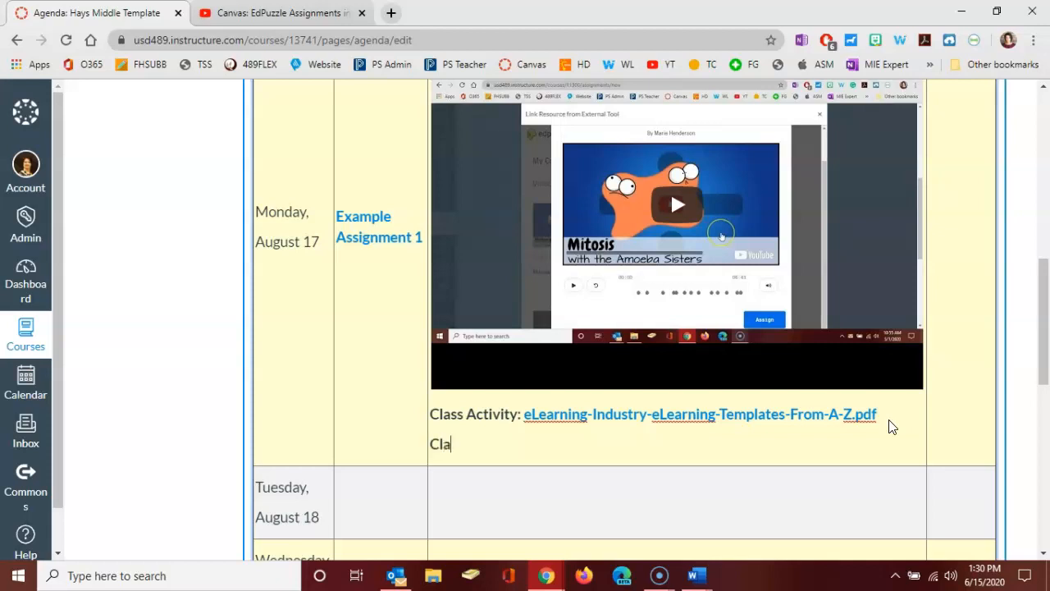
text(Class Assignment:)
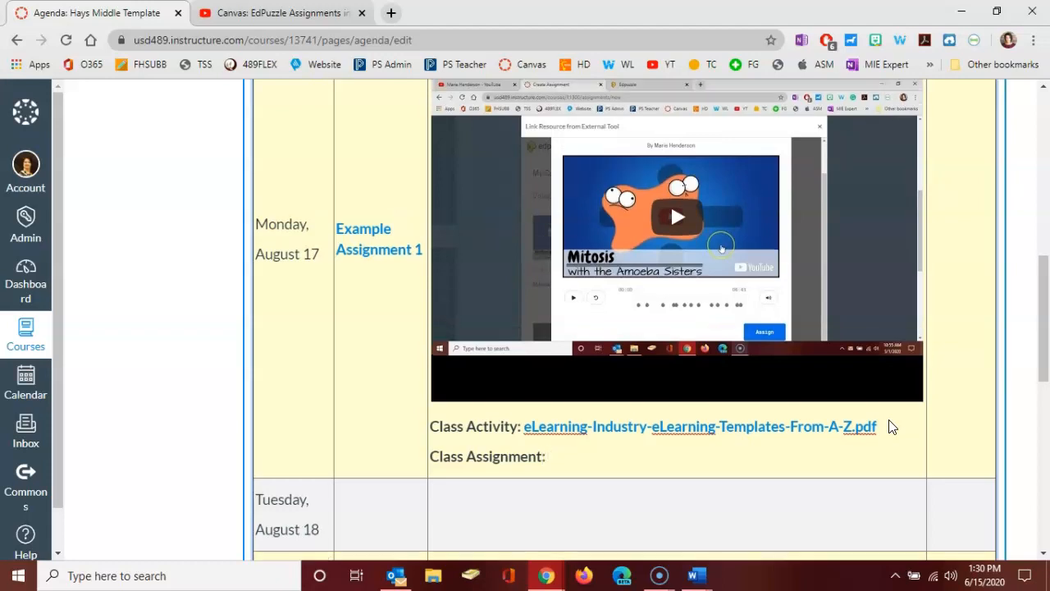
scroll(890, 423, up, 10)
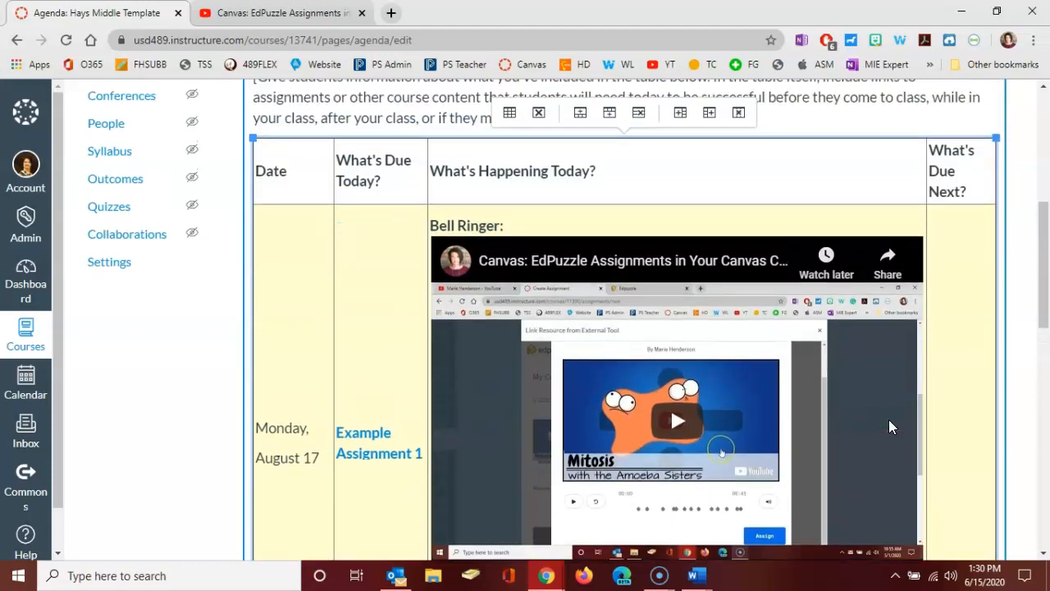
scroll(890, 421, up, 2)
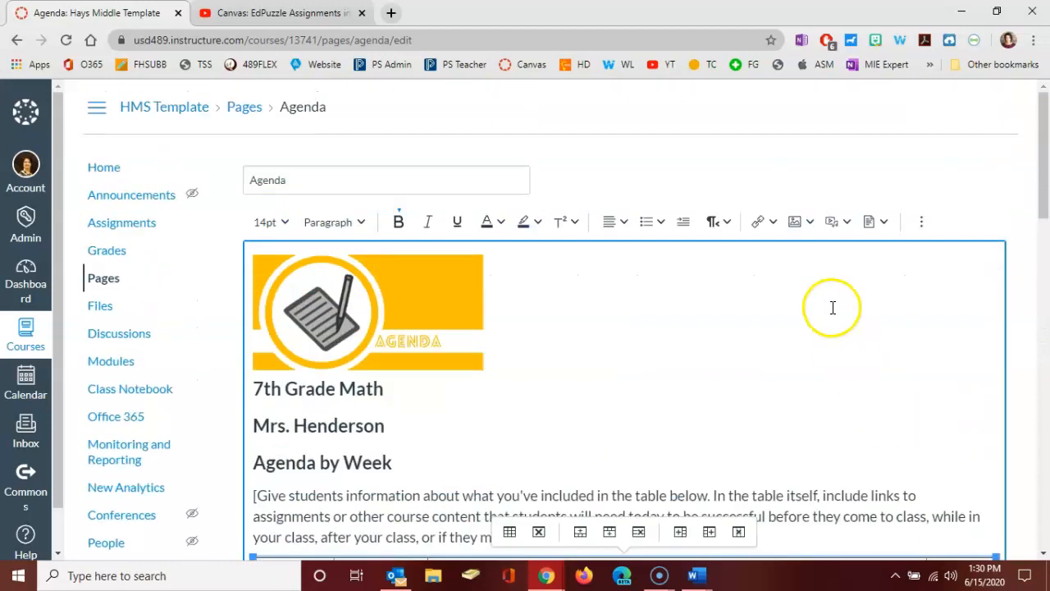
click(774, 222)
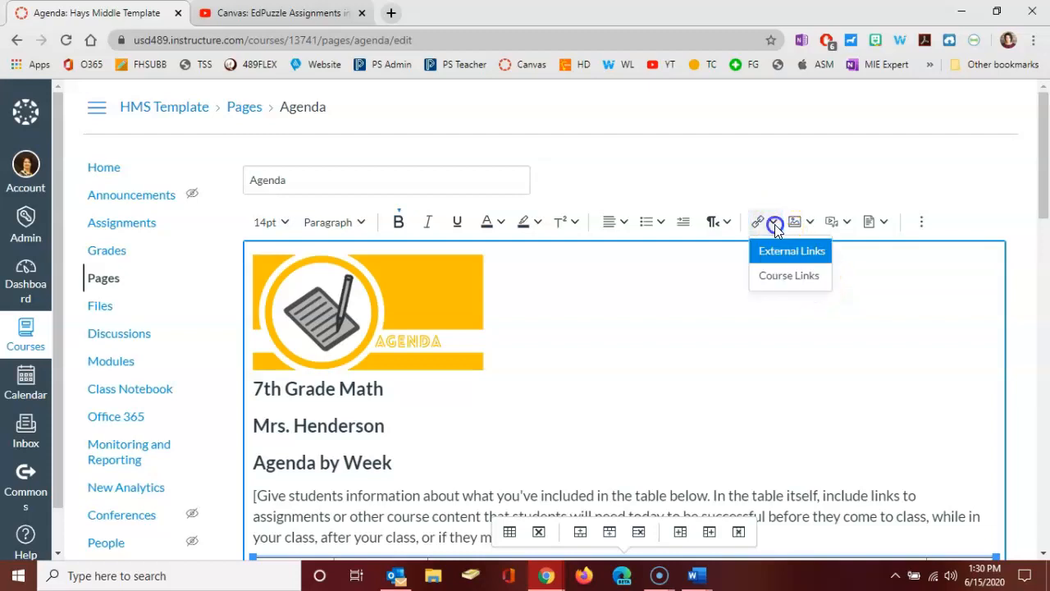
click(779, 279)
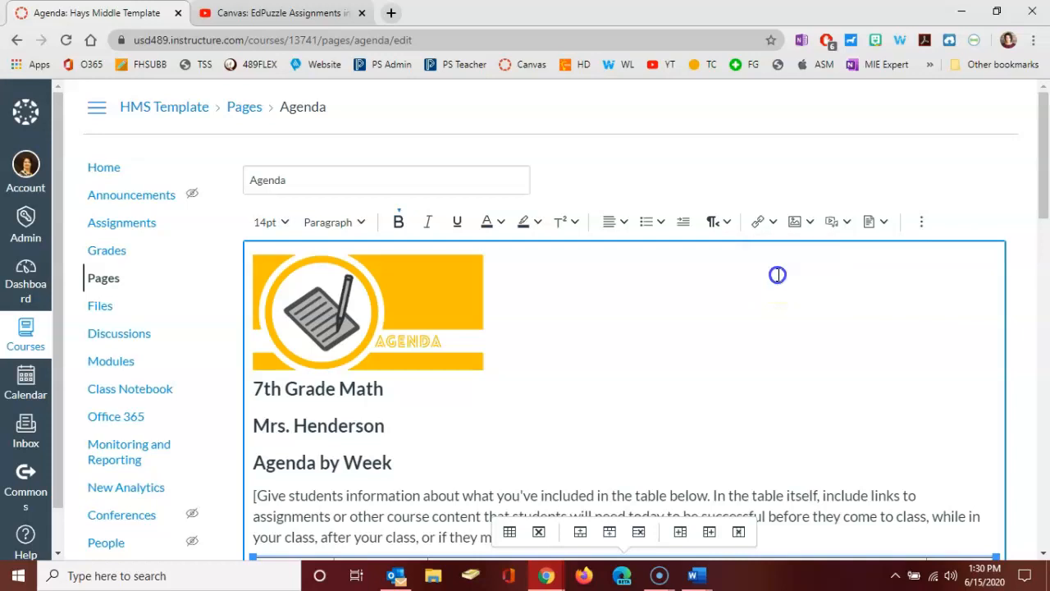
click(687, 256)
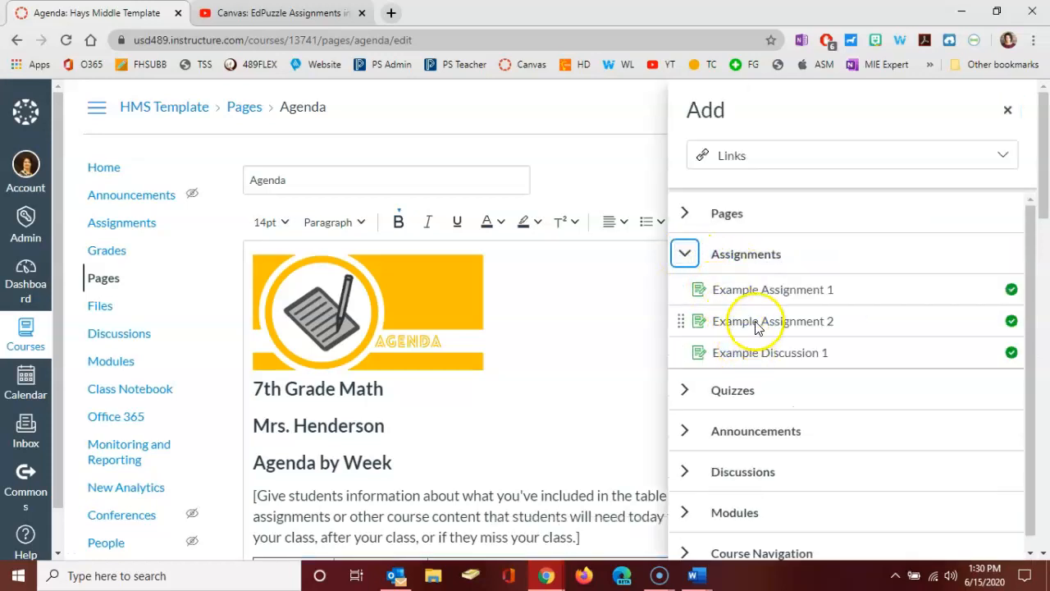
click(760, 322)
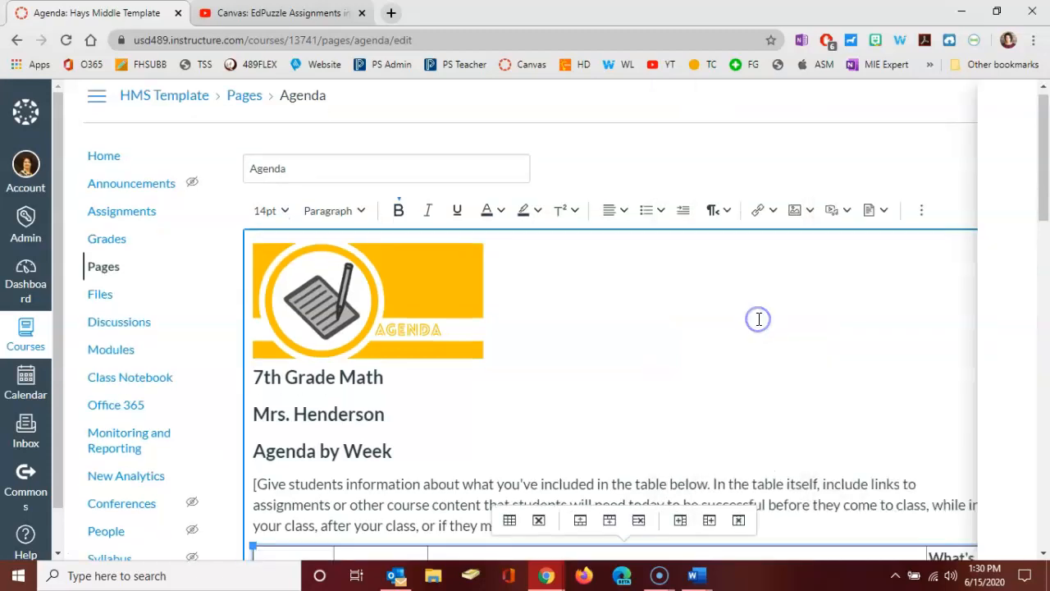
Step: Add an "Exit Ticket:" line below the class assignment in the Monday, August 17 cell
scroll(757, 316, down, 8)
click(731, 385)
key(Return)
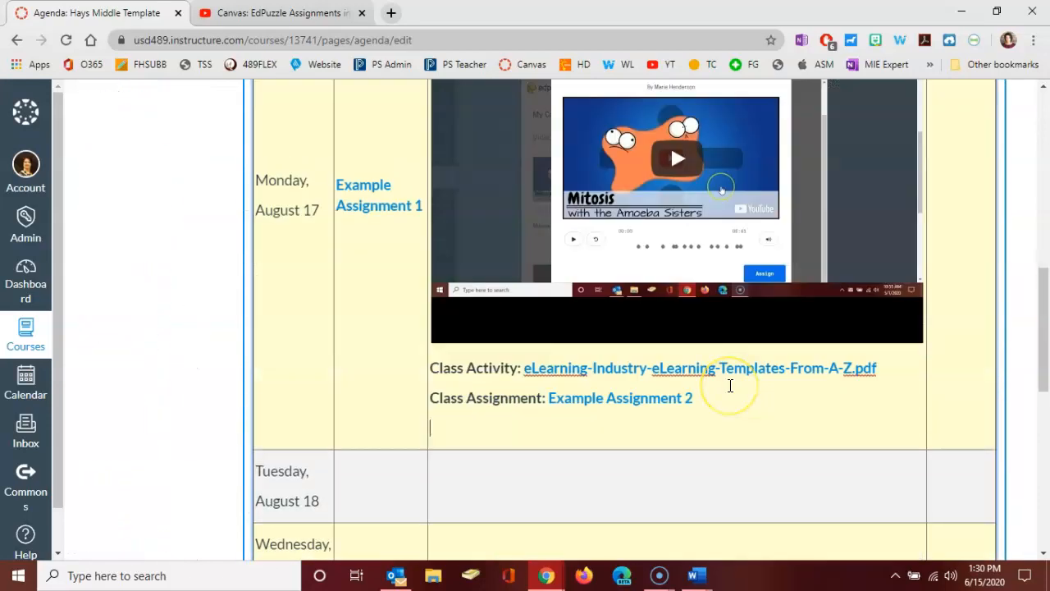
text(Exit Ticket:)
click(736, 386)
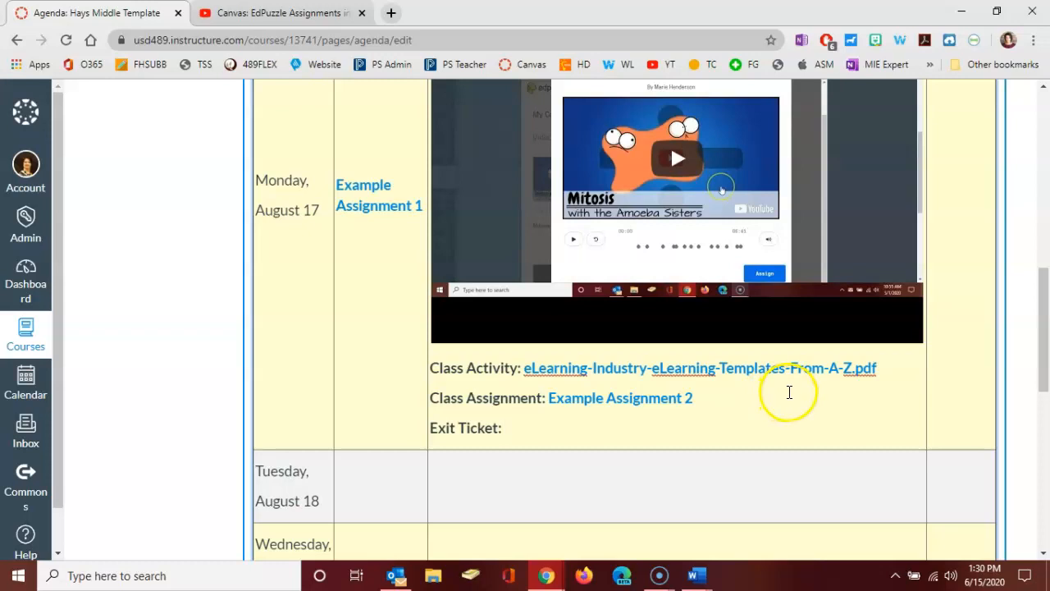
Step: Review the Monday, August 17 row, including its "What's Due Next?" cell and the entries under "What's Happening Today?"
scroll(779, 394, up, 2)
scroll(788, 398, up, 2)
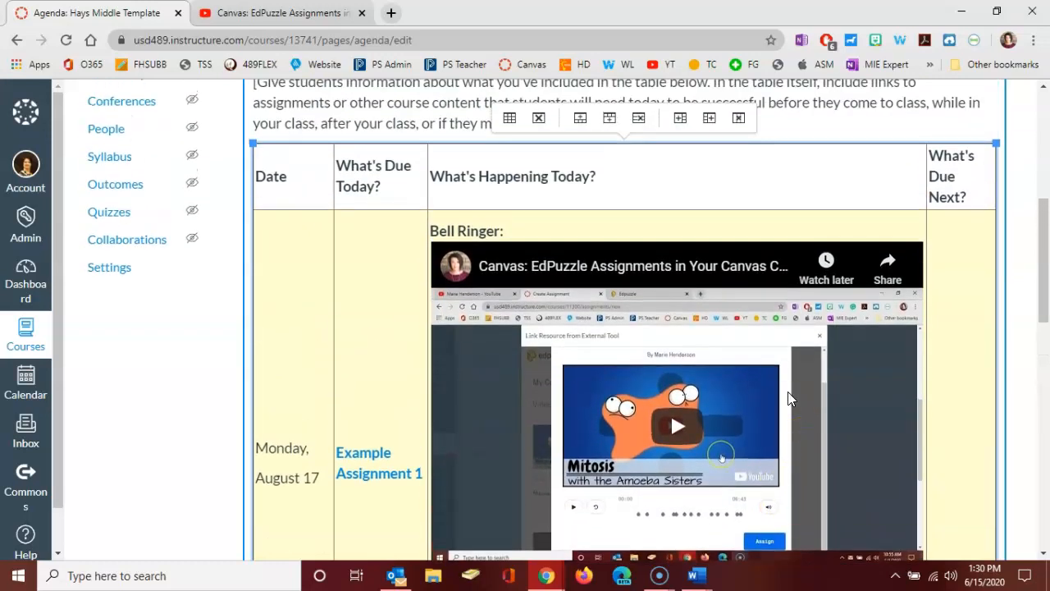
click(936, 370)
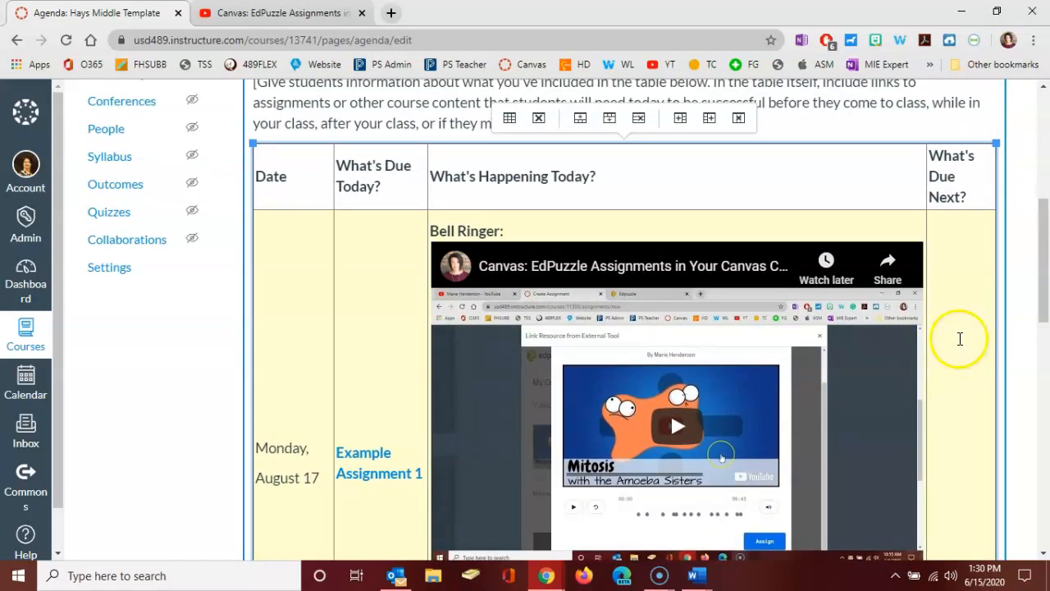
scroll(959, 339, down, 1)
click(956, 377)
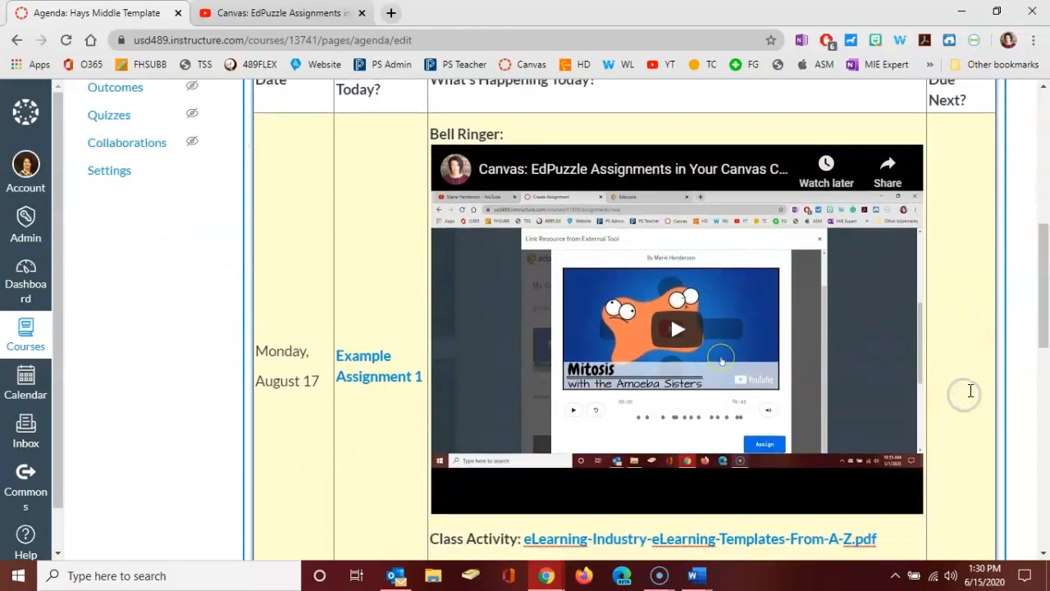
click(956, 158)
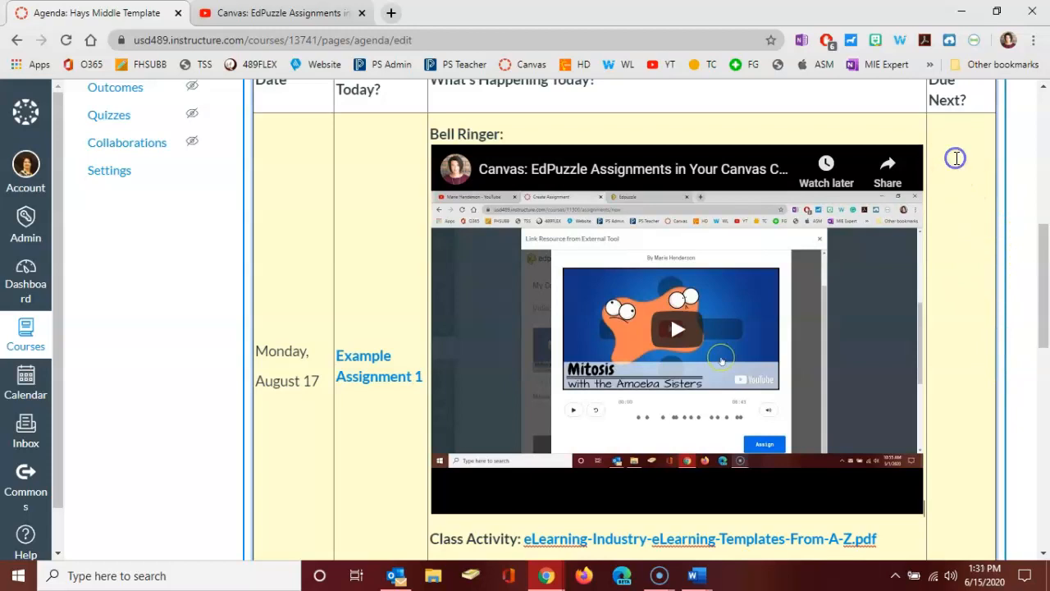
scroll(951, 287, down, 2)
click(829, 452)
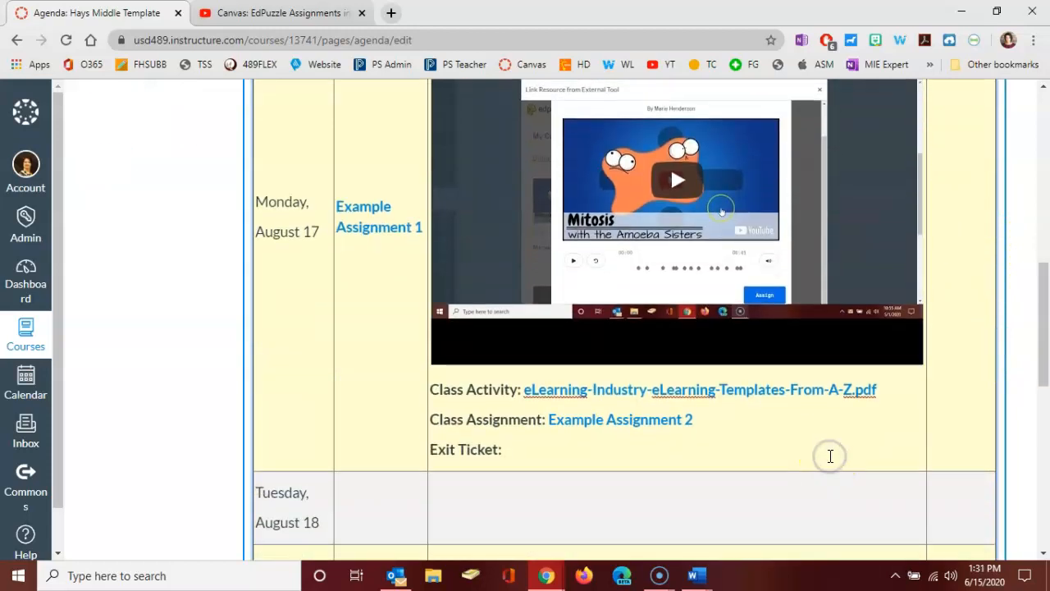
click(968, 274)
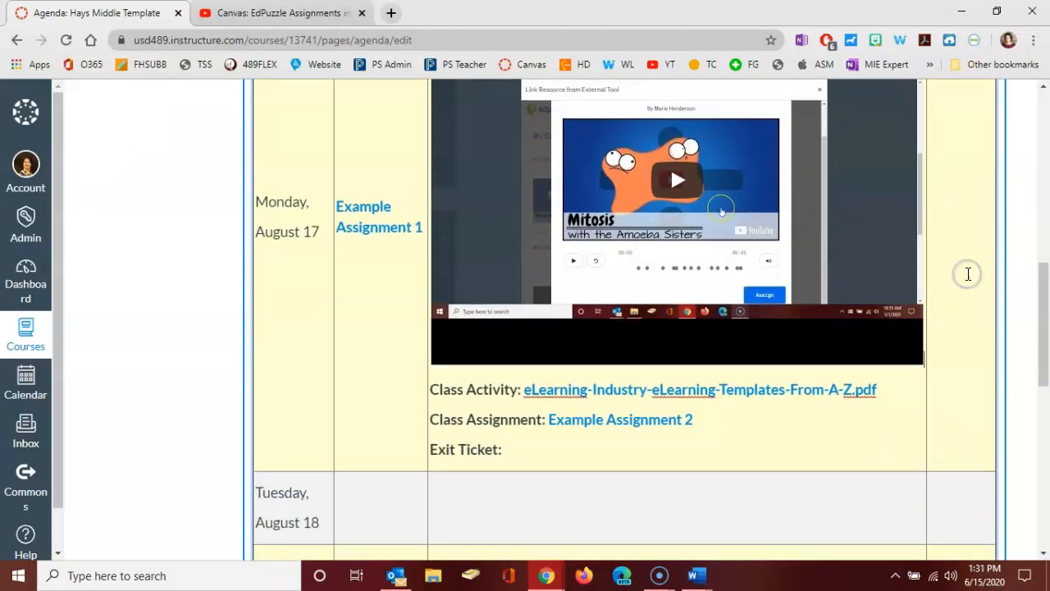
scroll(980, 271, up, 3)
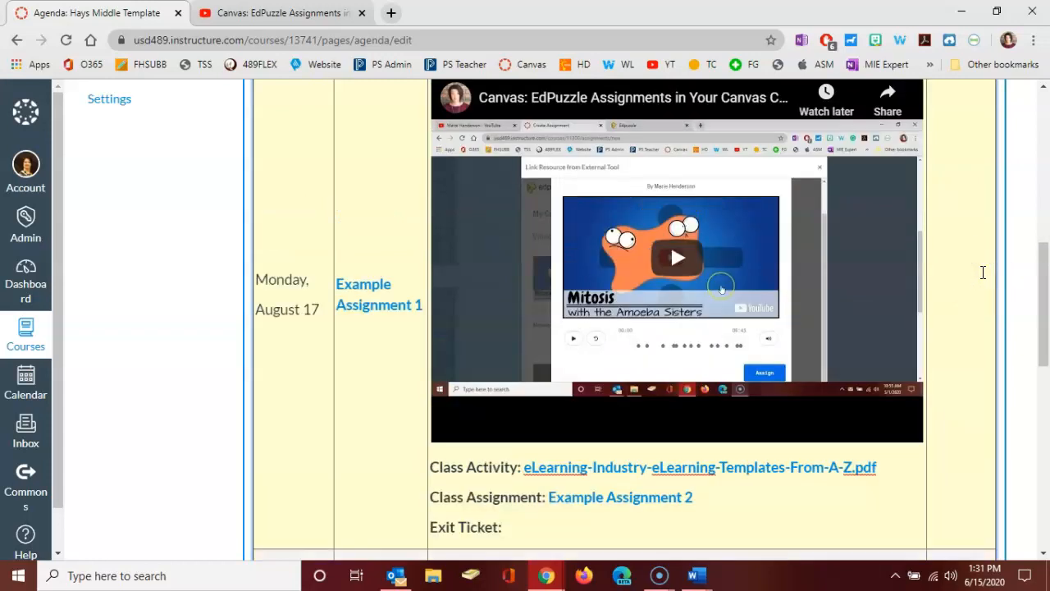
scroll(981, 271, up, 1)
click(974, 244)
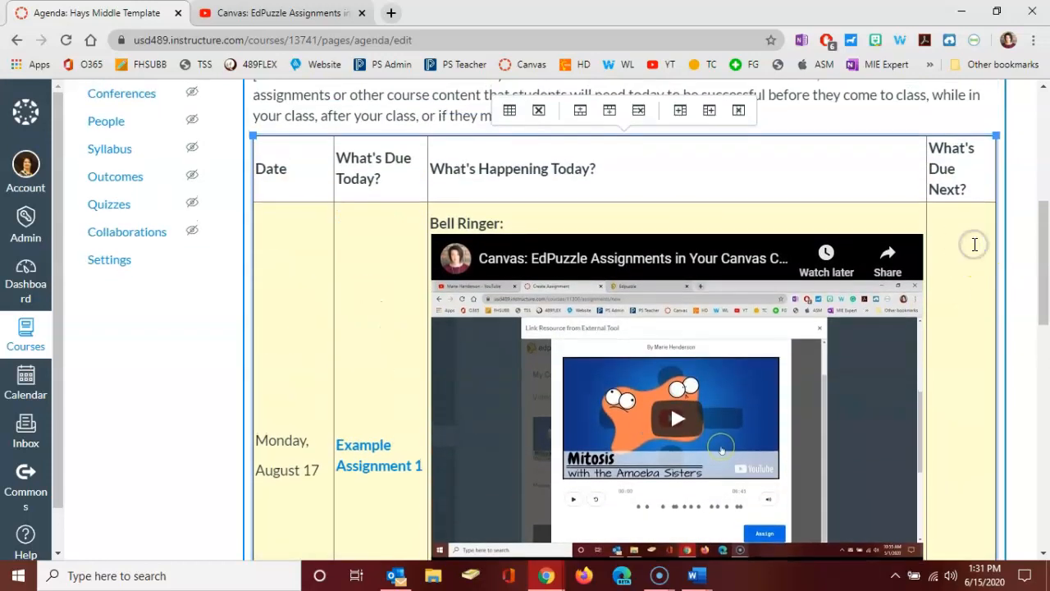
Step: Examine the remaining weekday rows and the "Agendas for Past and Future Weeks" table at the end of the page
scroll(960, 296, down, 3)
scroll(955, 309, down, 3)
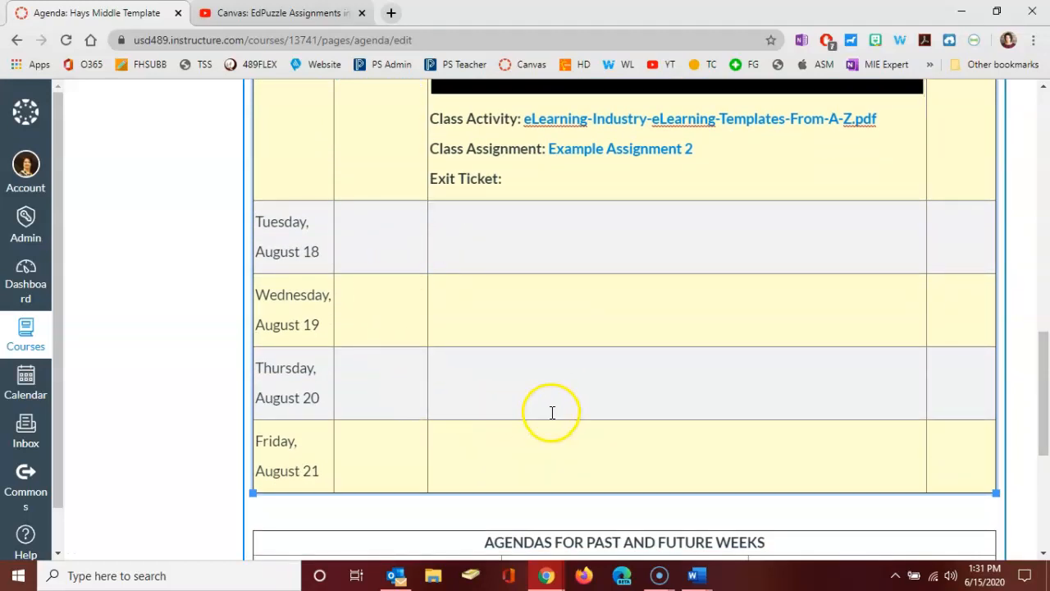
scroll(552, 412, down, 2)
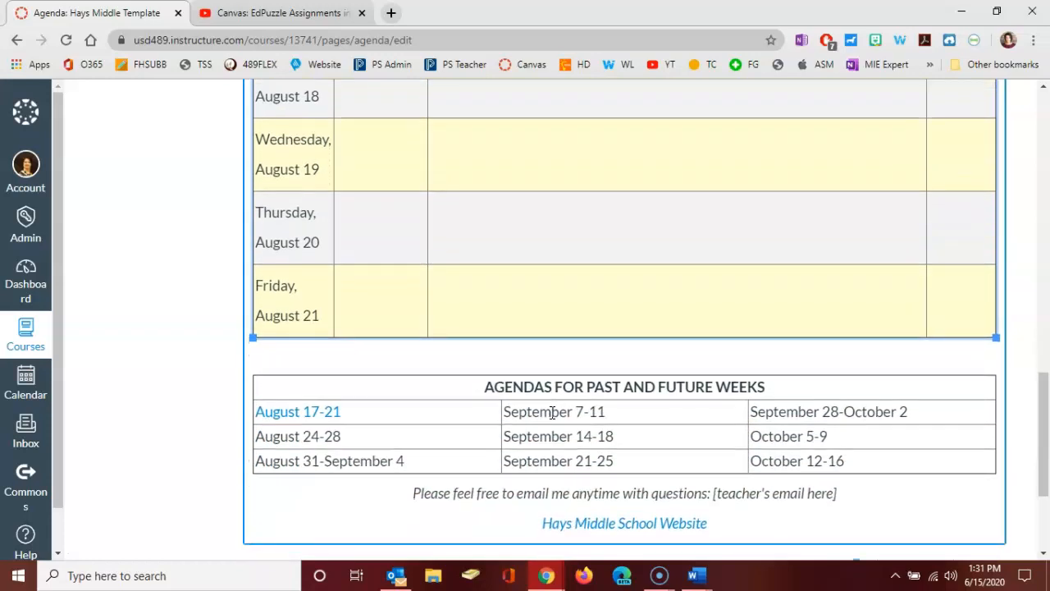
click(560, 261)
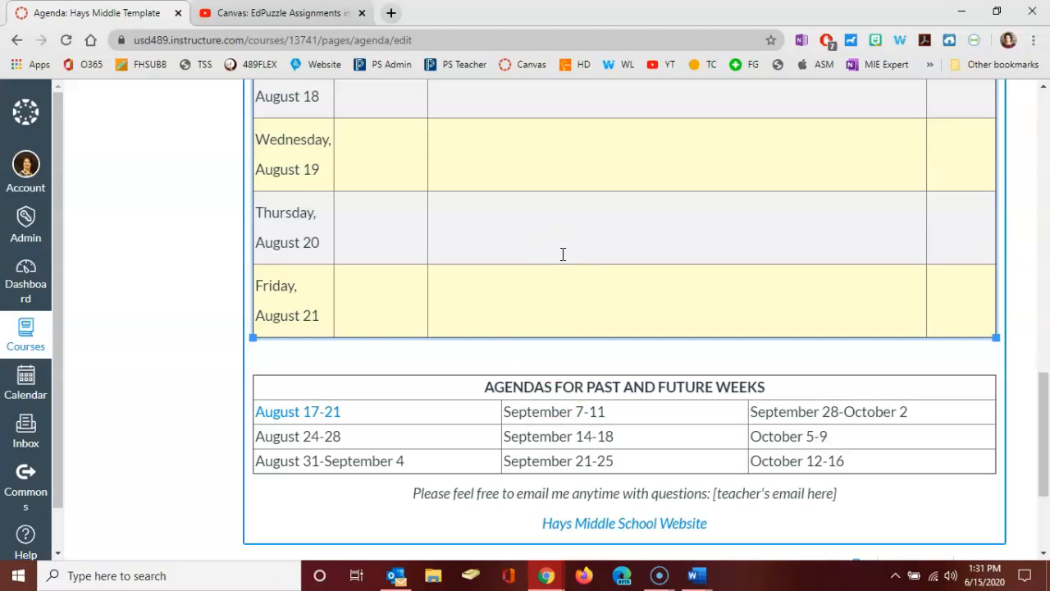
click(530, 386)
click(523, 387)
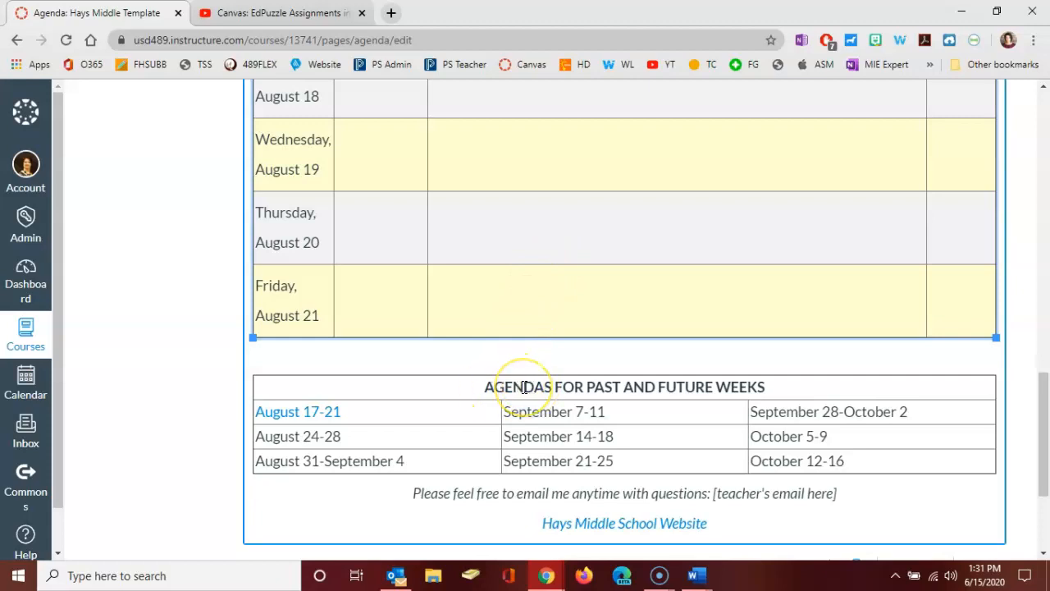